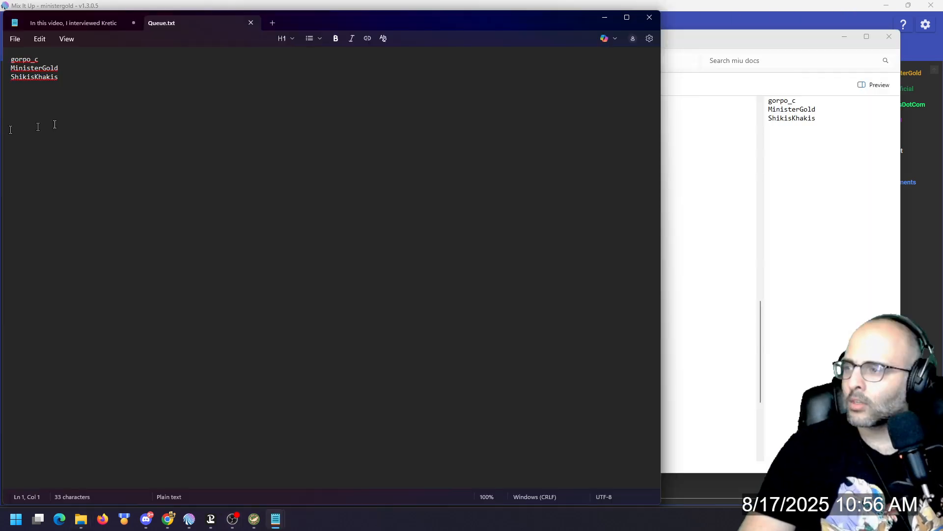
# Move the Queue.txt window off the miu docs folder and open Queue Killer.txt to examine its entries
pyautogui.moveTo(389, 25); pyautogui.dragTo(428, 22)
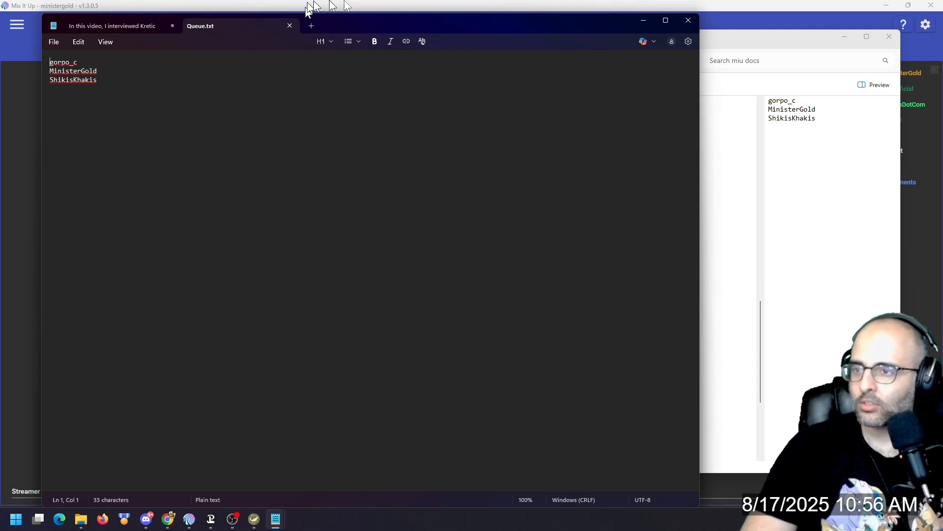
pyautogui.moveTo(388, 14); pyautogui.dragTo(436, 348)
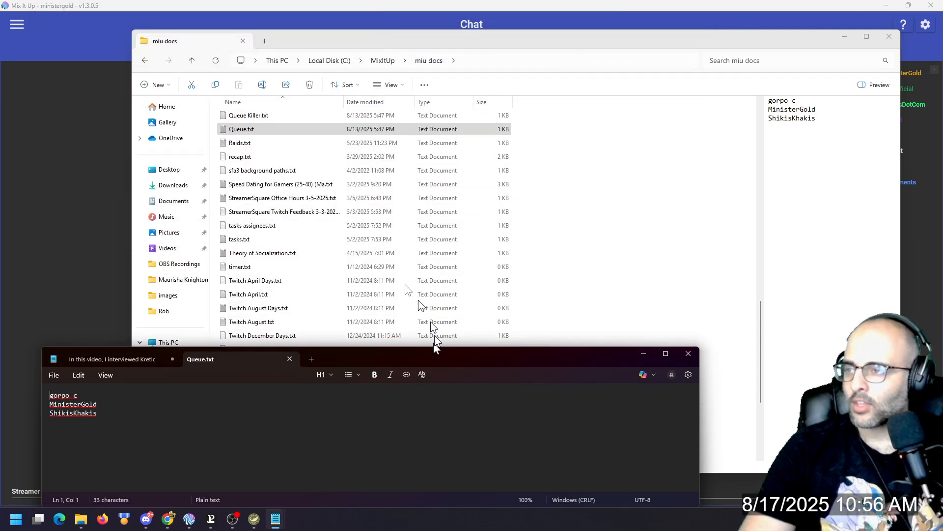
pyautogui.doubleClick(248, 115)
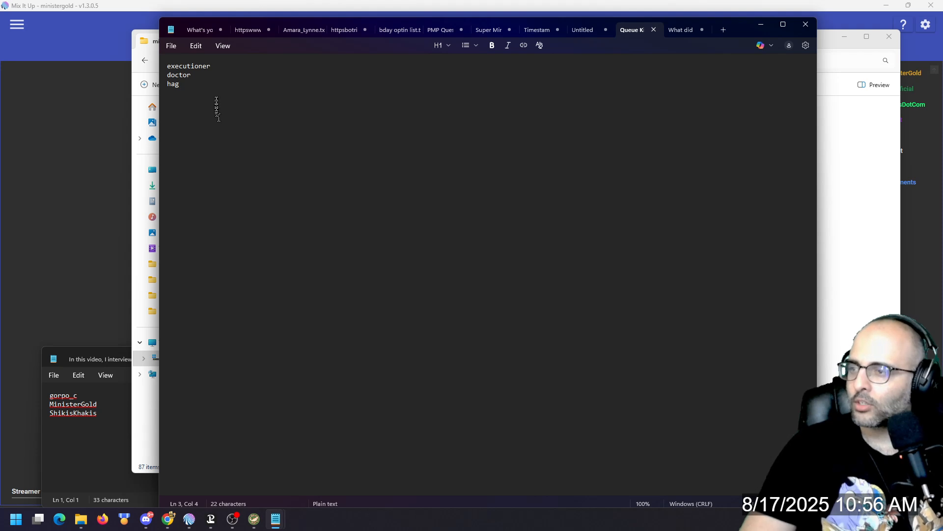
pyautogui.moveTo(216, 65); pyautogui.dragTo(174, 85)
pyautogui.click(94, 169)
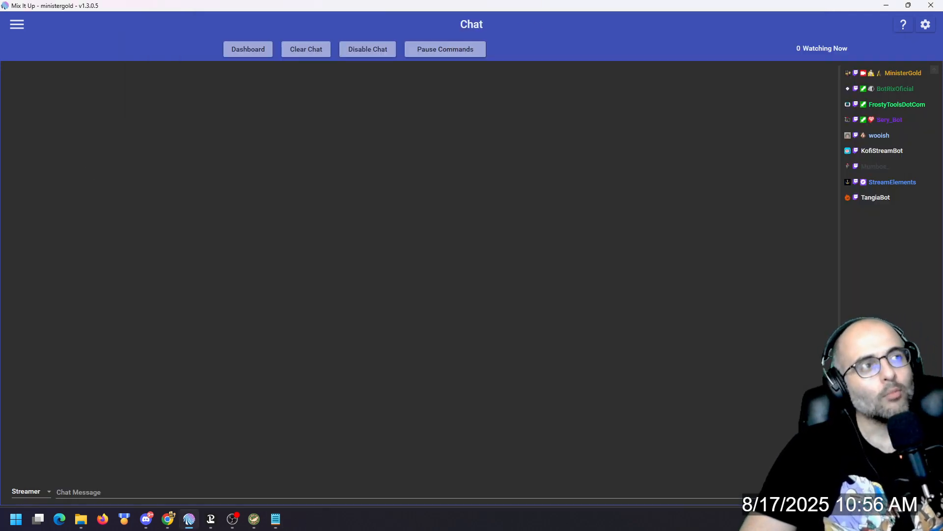
# Bring up the Stream Chat window and send the !queue command
pyautogui.moveTo(0, 98); pyautogui.dragTo(329, 30)
pyautogui.click(245, 464)
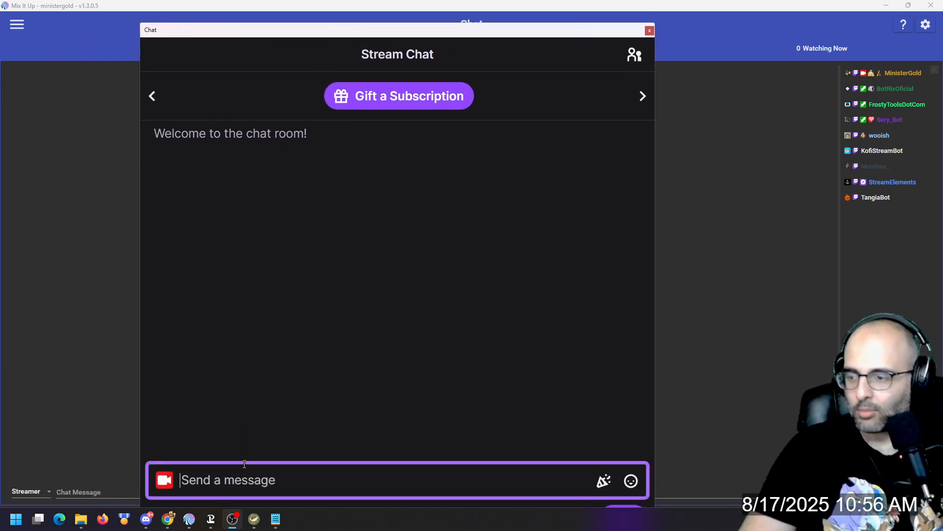
pyautogui.write('!queue')
pyautogui.press('Return')
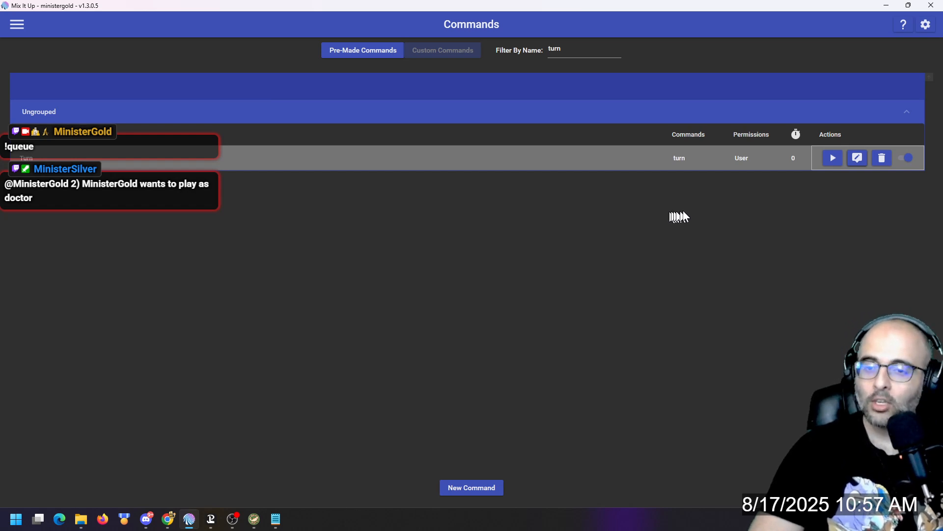
# Send the !turn command in the stream chat, followed by another !queue command
pyautogui.click(854, 170)
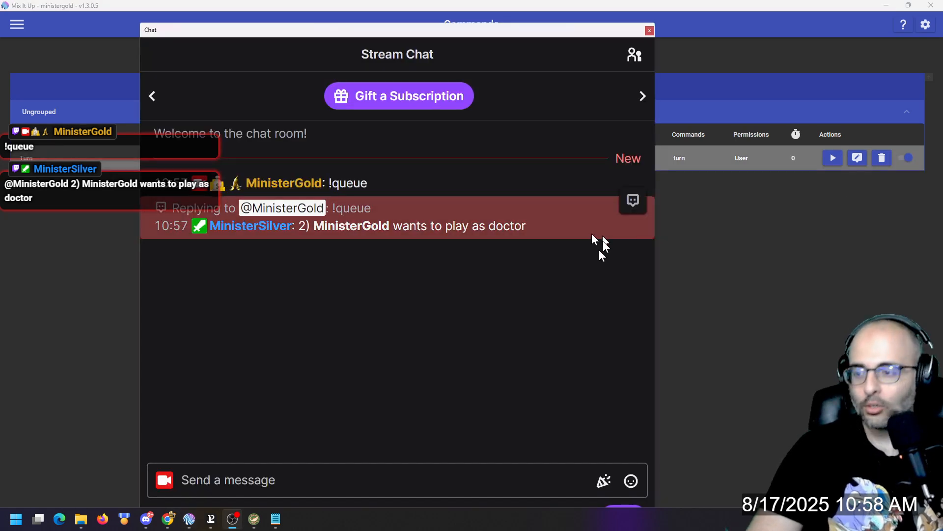
pyautogui.click(425, 474)
pyautogui.write('!turn')
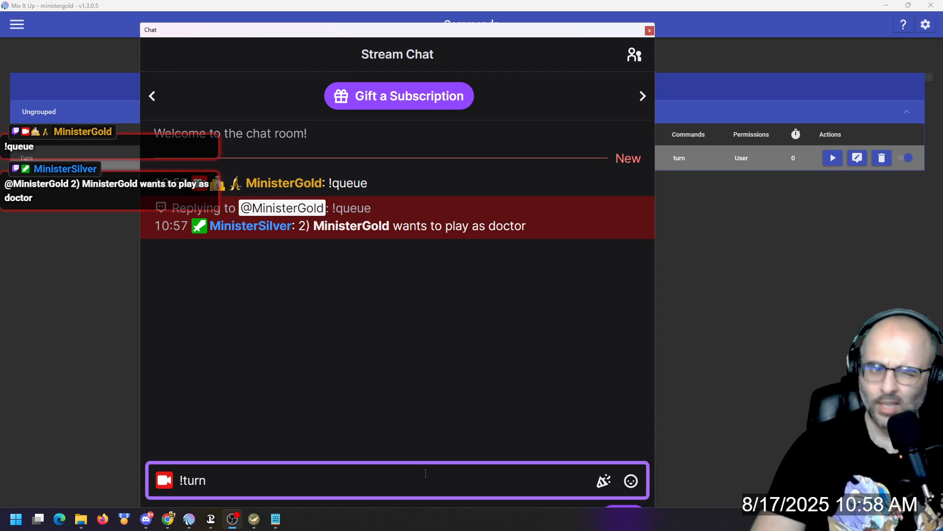
pyautogui.press('Return')
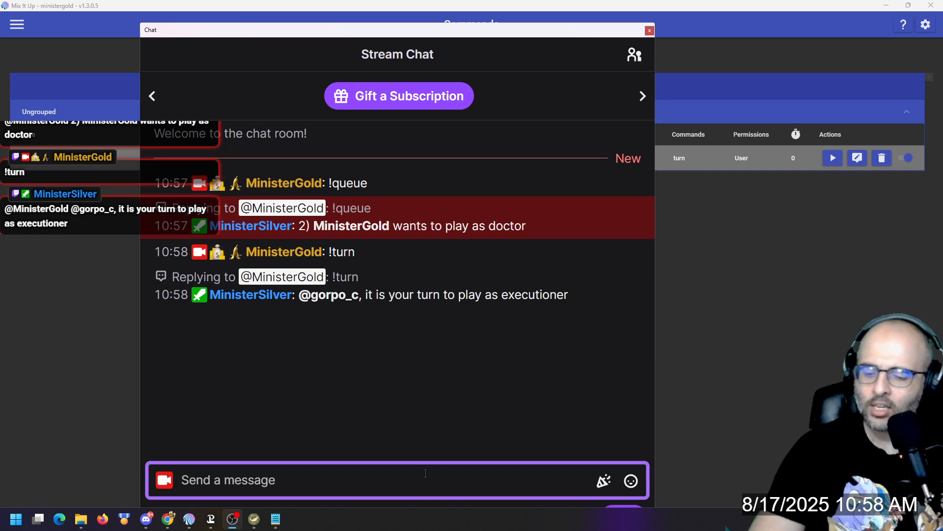
pyautogui.write('!queue')
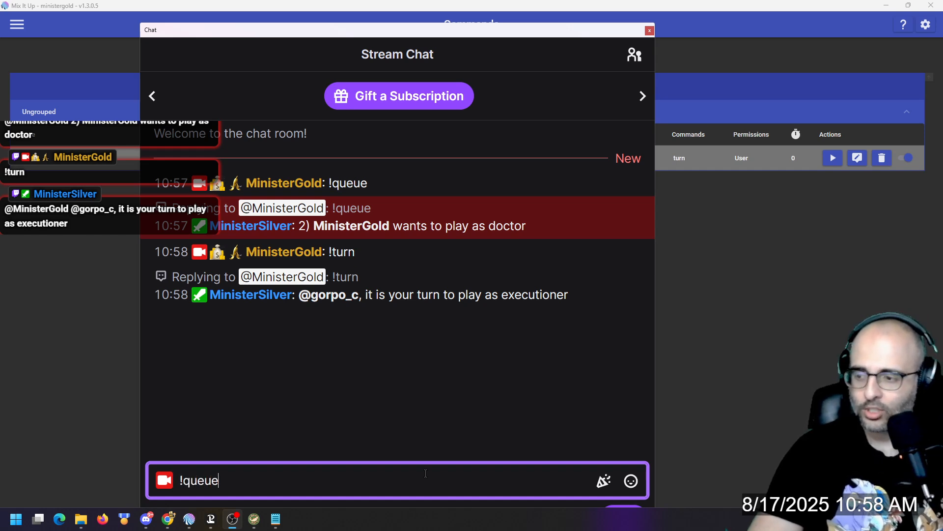
pyautogui.press('Return')
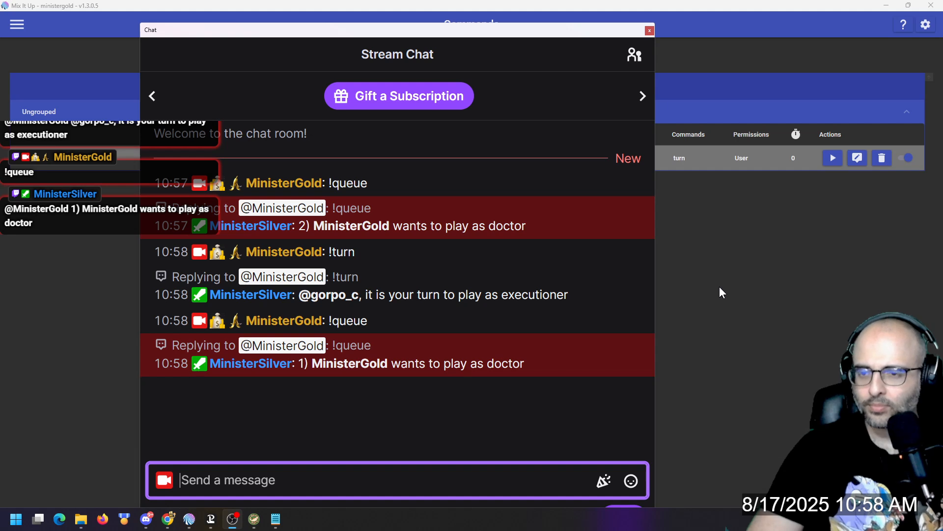
# Return to Mix It Up and view its Chat page, followed by its About page
pyautogui.click(720, 287)
pyautogui.click(12, 24)
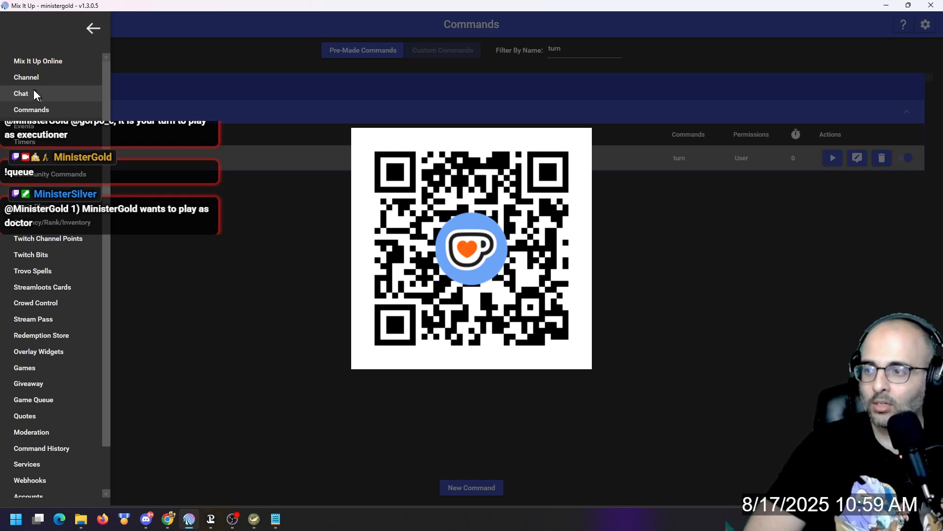
pyautogui.click(36, 87)
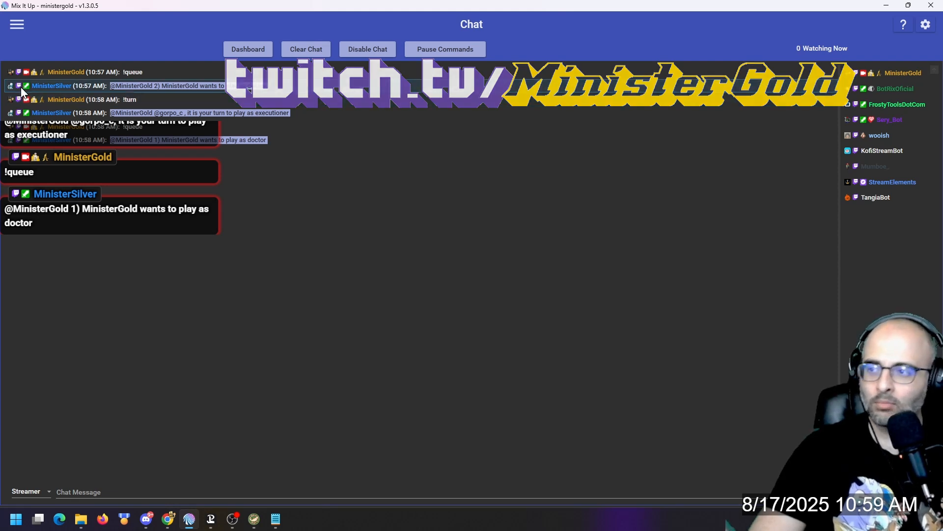
pyautogui.click(19, 25)
pyautogui.scroll(-2, 36, 94)
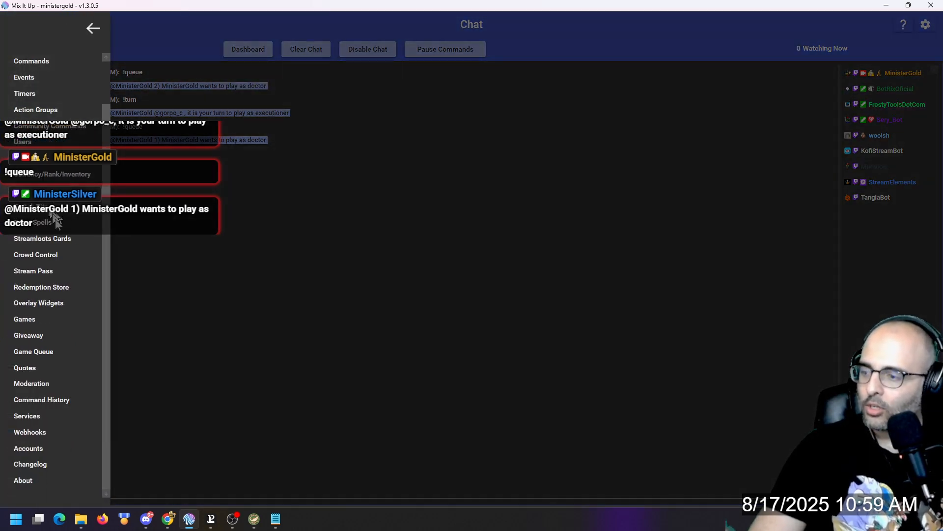
pyautogui.click(55, 478)
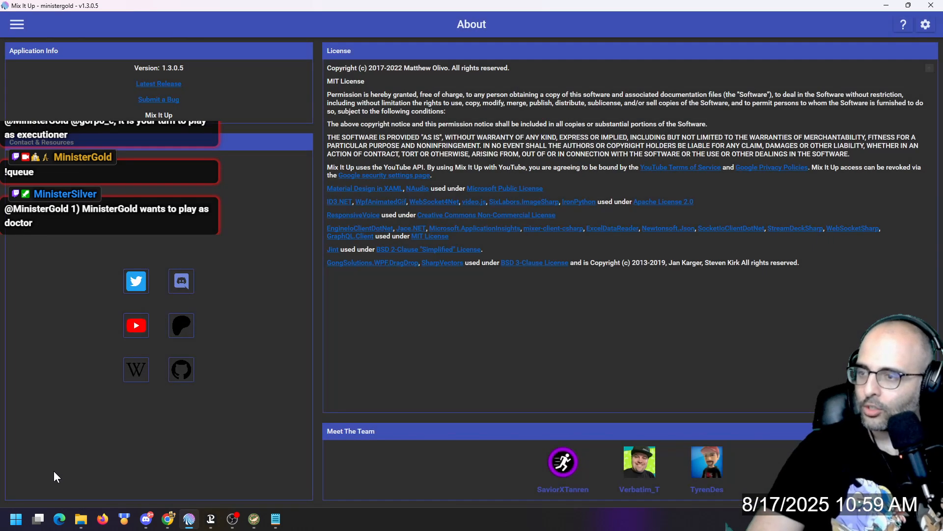
# Filter the commands list by "add" and open the Add command for editing
pyautogui.click(19, 23)
pyautogui.scroll(2, 45, 88)
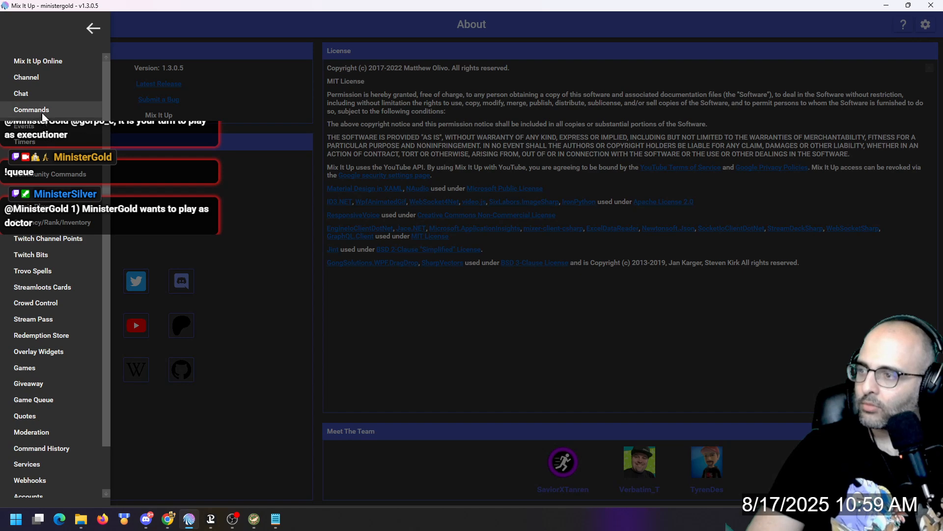
pyautogui.click(48, 109)
pyautogui.click(559, 50)
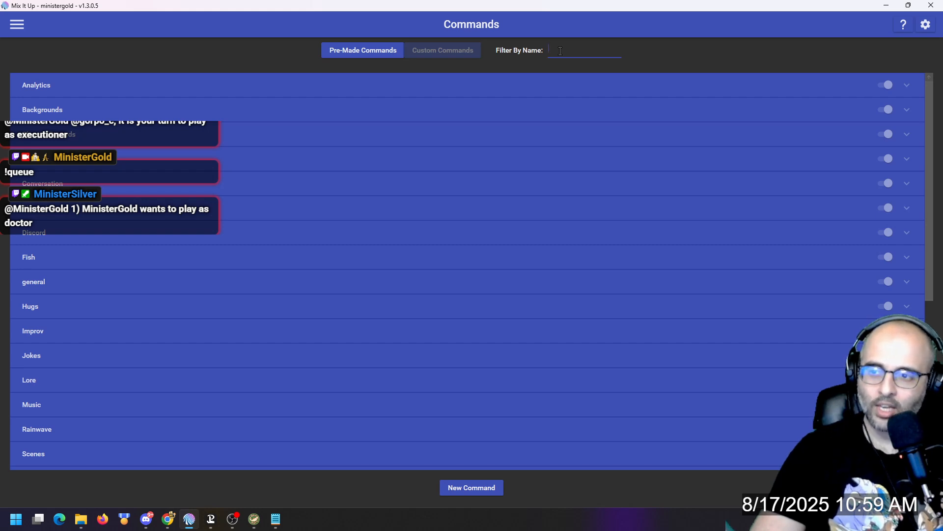
pyautogui.write('add')
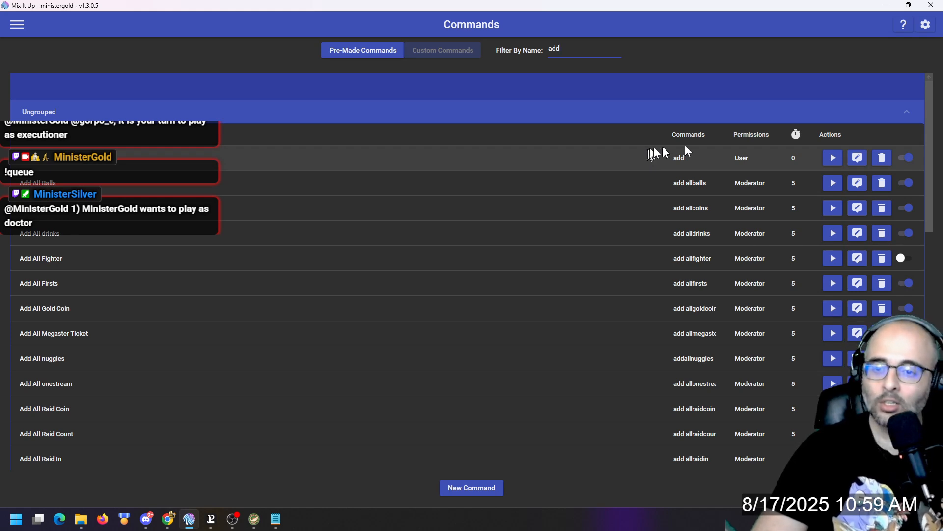
pyautogui.click(860, 159)
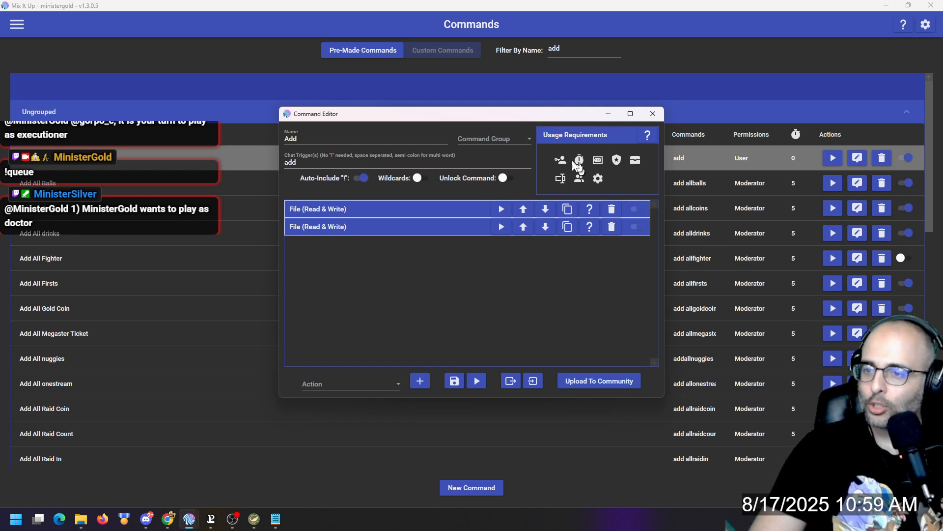
# Choose File (Read & Write) as the action type and expand the Add command's first file action to examine its settings
pyautogui.moveTo(564, 162)
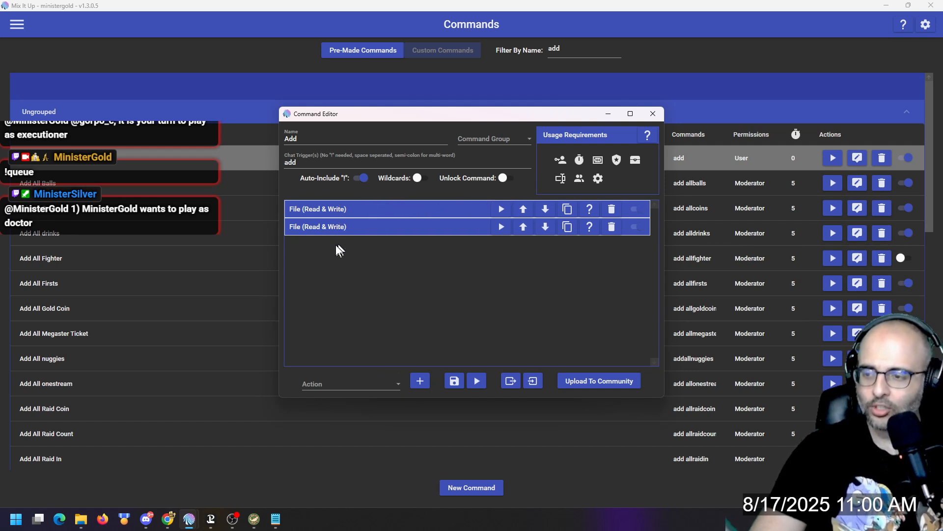
pyautogui.click(333, 385)
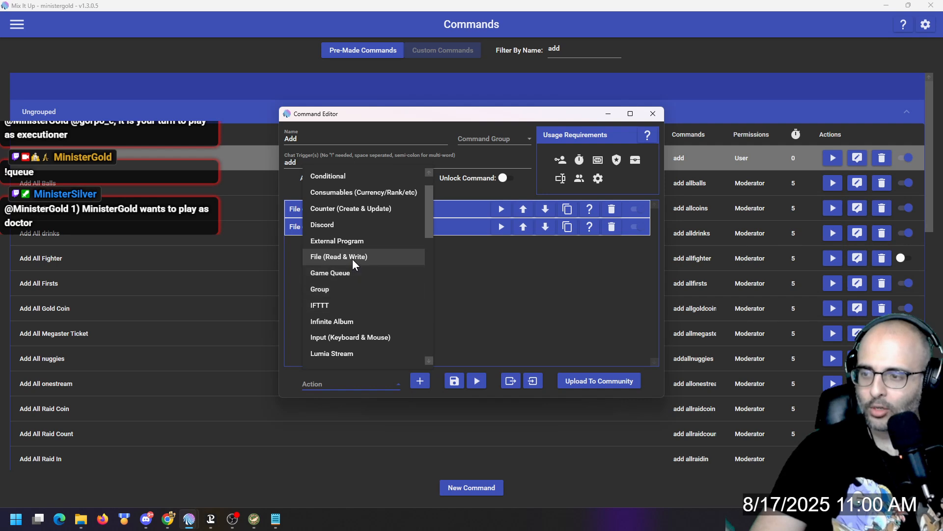
pyautogui.click(353, 257)
pyautogui.click(388, 208)
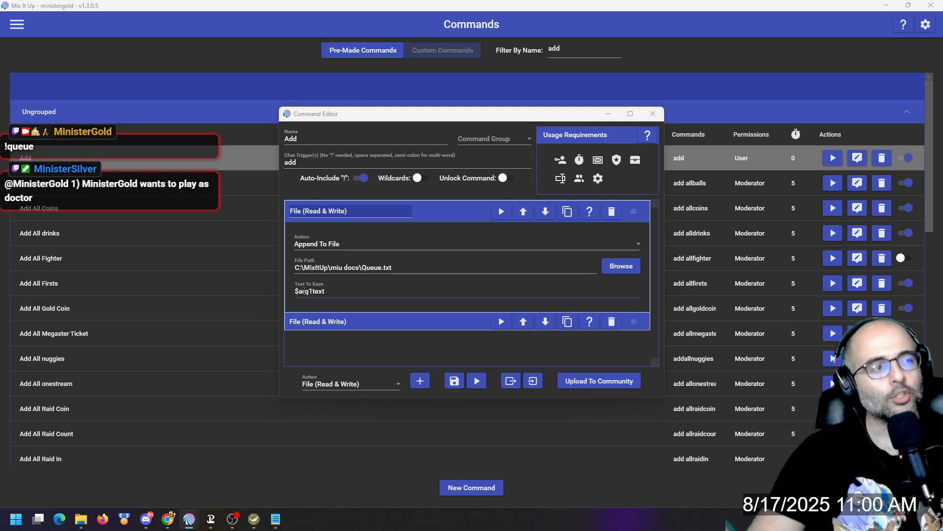
# Switch to the stream chat and draft a !queue message followed by a viewer's username, without sending it
pyautogui.hotkey('alt', 'Tab')
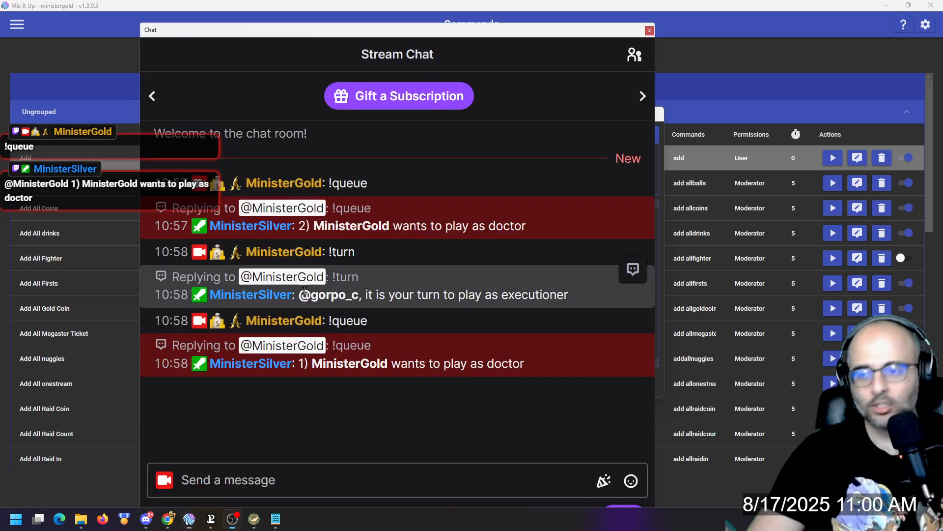
pyautogui.click(393, 466)
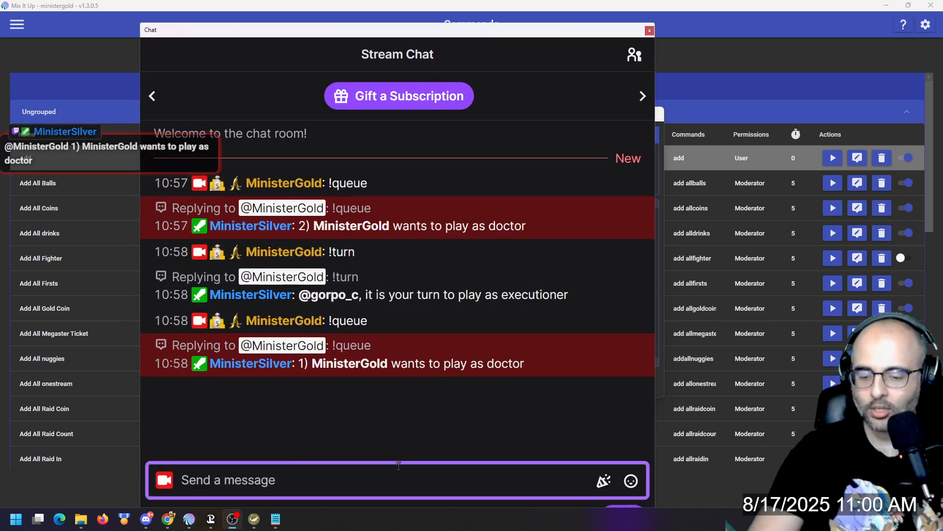
pyautogui.write('!queue SuperCaptainRob')
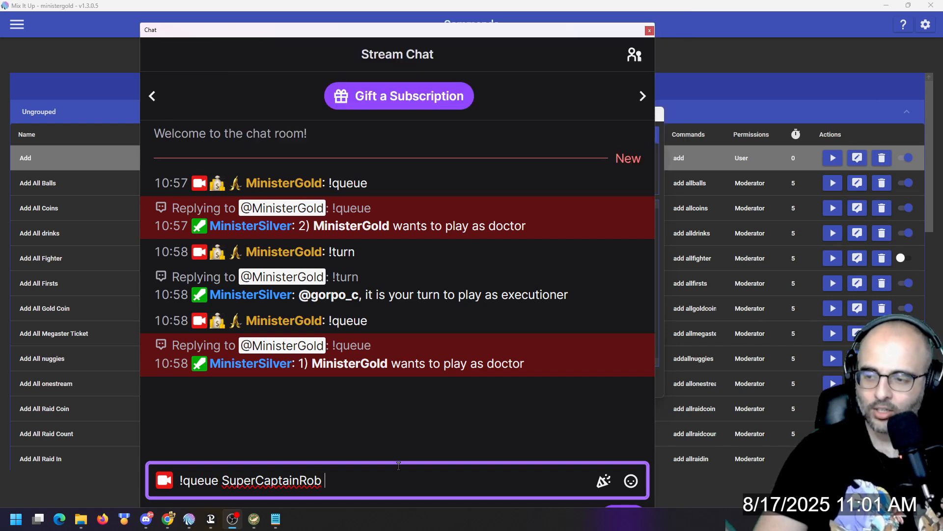
pyautogui.hotkey('alt', 'Tab')
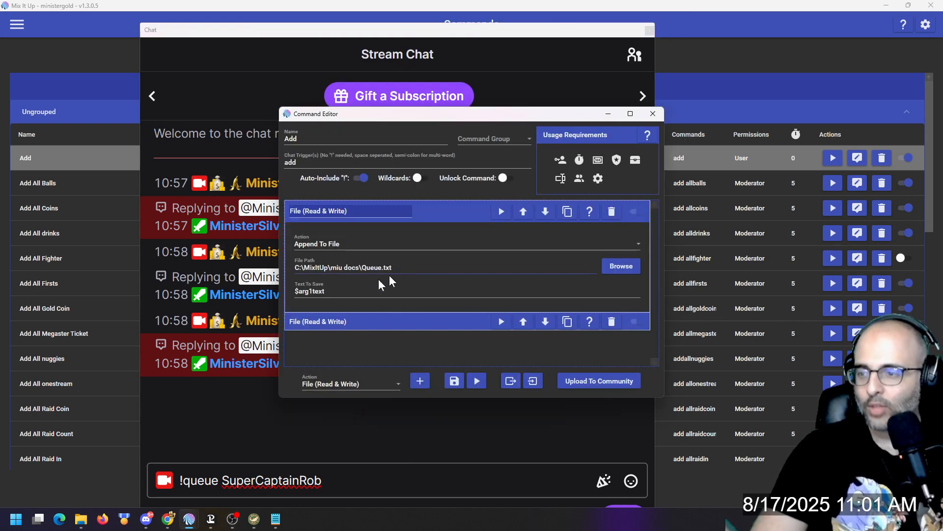
# Expand the Add command's second File (Read & Write) action to examine its file path and saved text, and return to the chat
pyautogui.click(342, 322)
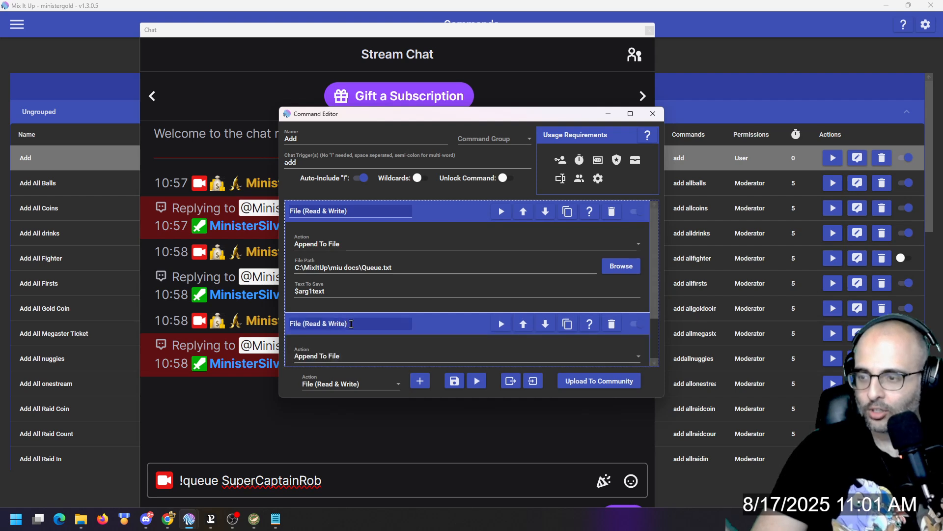
pyautogui.scroll(-2, 352, 325)
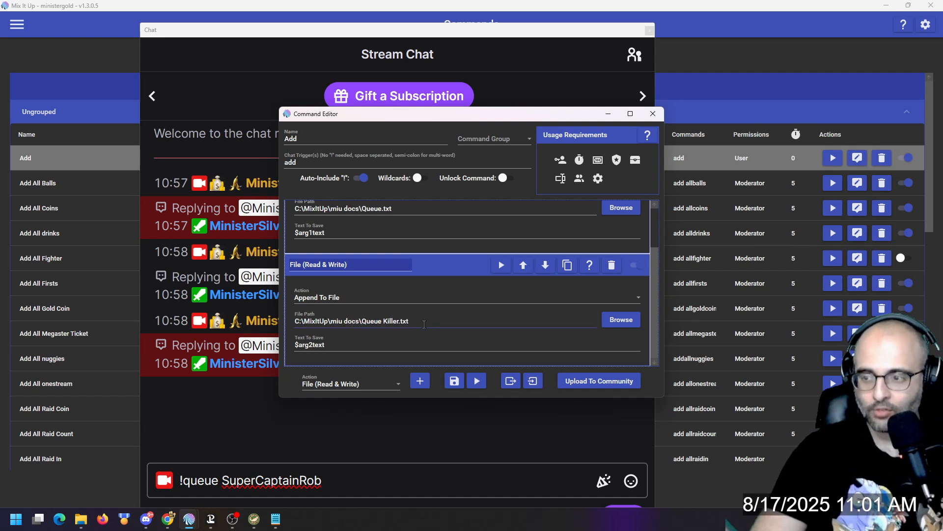
pyautogui.click(360, 469)
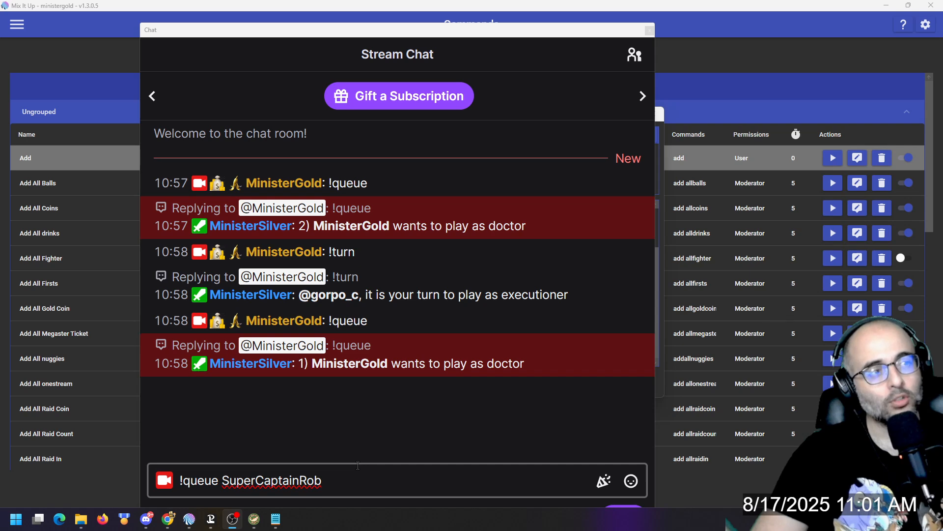
# Look up "dead by daylight killer roles" on the web and add Nurse after the username in the drafted chat message
pyautogui.press('super')
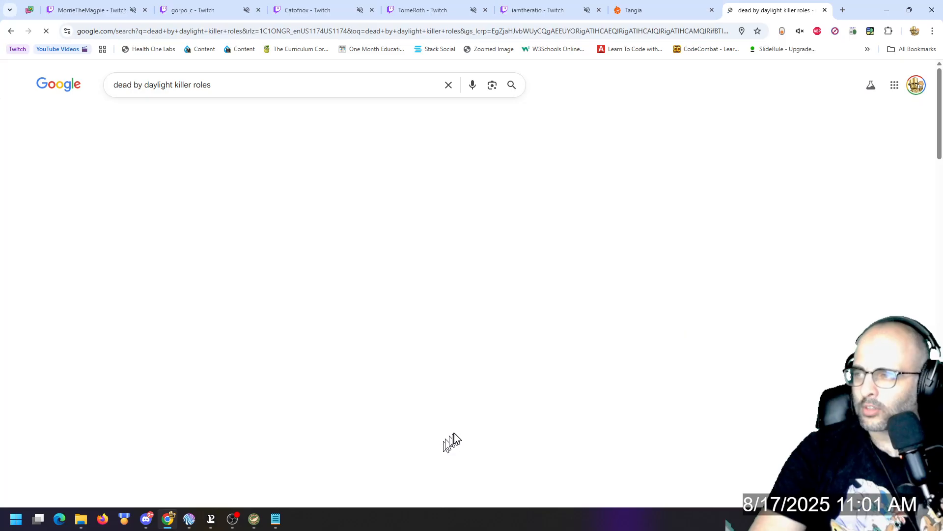
pyautogui.hotkey('alt', 'Tab')
pyautogui.click(403, 475)
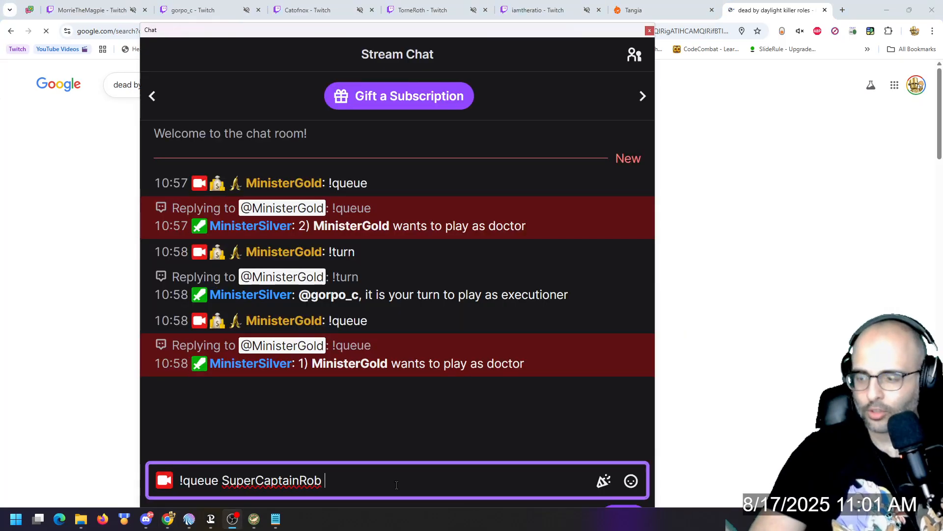
pyautogui.write('N')
pyautogui.press('BackSpace')
pyautogui.write('Byr')
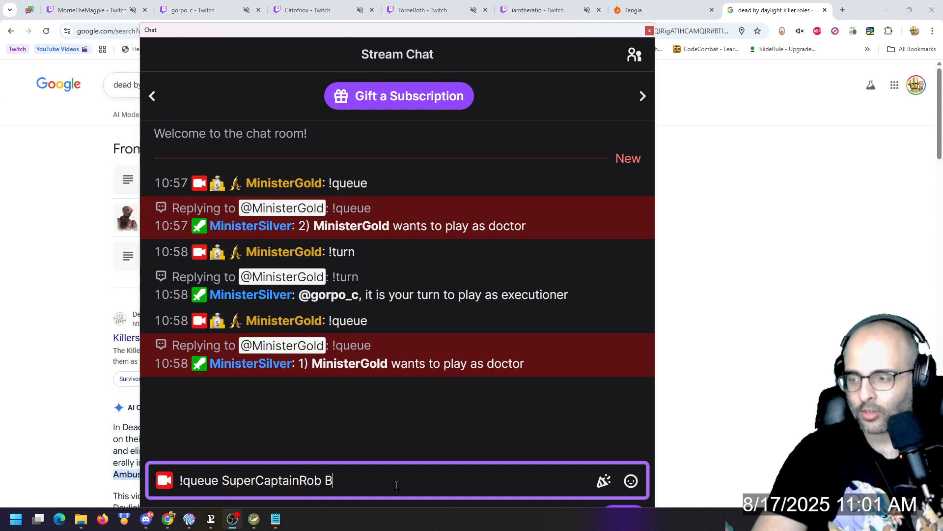
pyautogui.press('BackSpace')
pyautogui.press('BackSpace')
pyautogui.press('BackSpace')
pyautogui.write('Nurse')
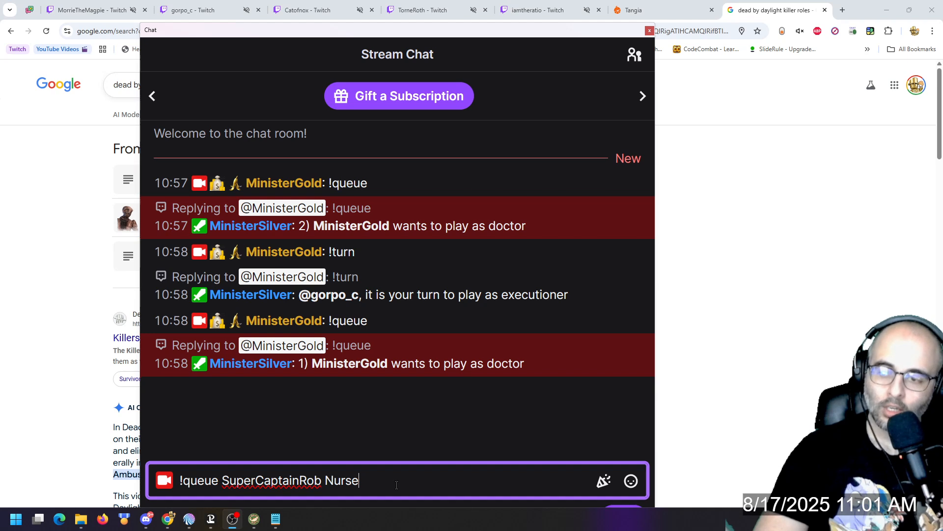
# Highlight the username and the killer name in the drafted message, and bring the web results for killer roles forward
pyautogui.hotkey('ctrl', 'shift', 'Left')
pyautogui.press('Left')
pyautogui.hotkey('ctrl', 'shift', 'Left')
pyautogui.press('Right')
pyautogui.hotkey('ctrl', 'shift', 'Right')
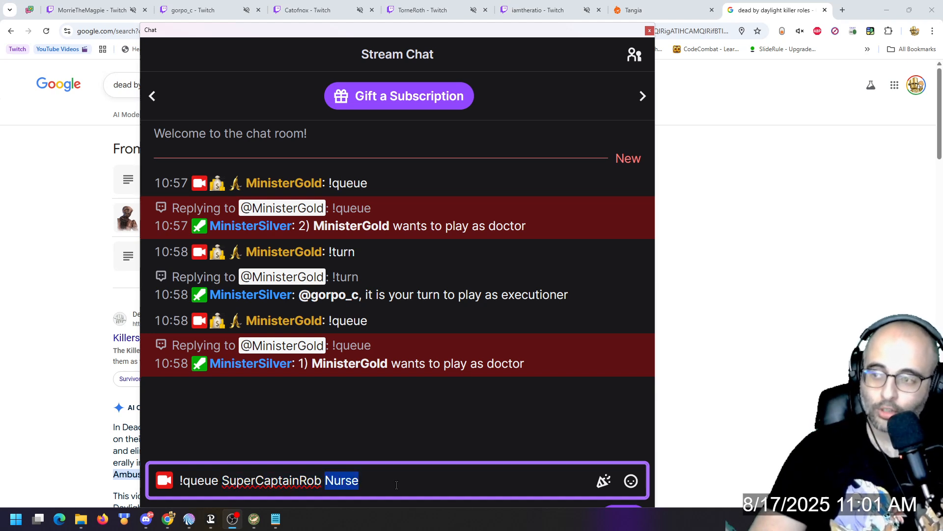
pyautogui.click(99, 310)
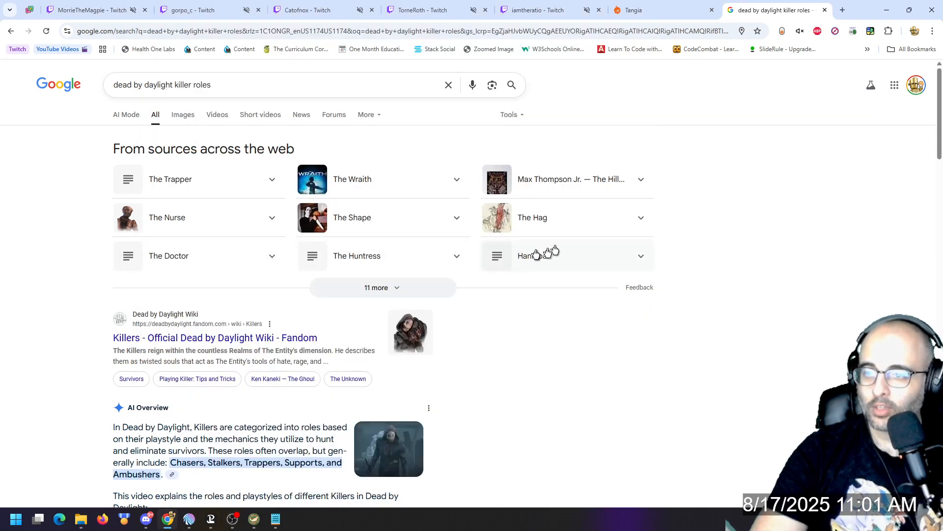
# Expand the full list of killer roles in the web results and return to the drafted chat message
pyautogui.click(412, 287)
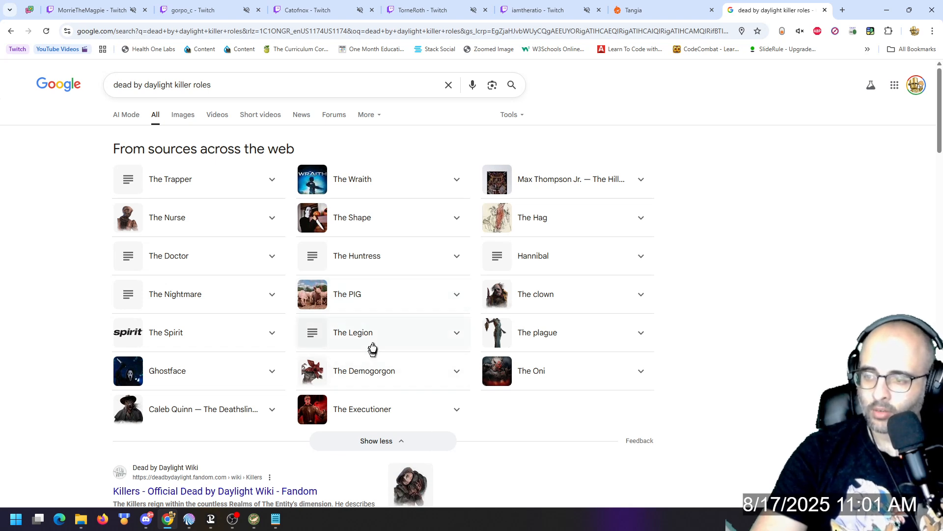
pyautogui.hotkey('alt', 'Tab')
pyautogui.click(381, 476)
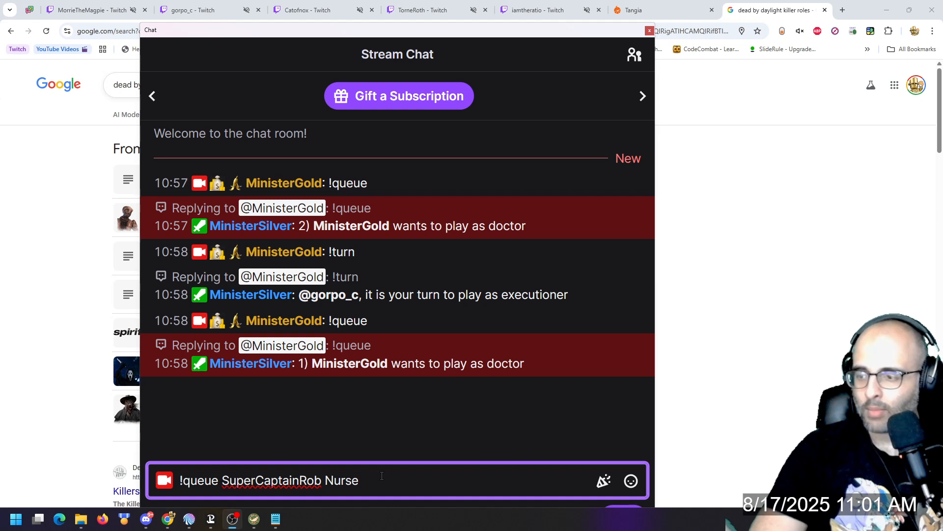
# Try inserting The before Nurse in the drafted message, and remove it again
pyautogui.write('The')
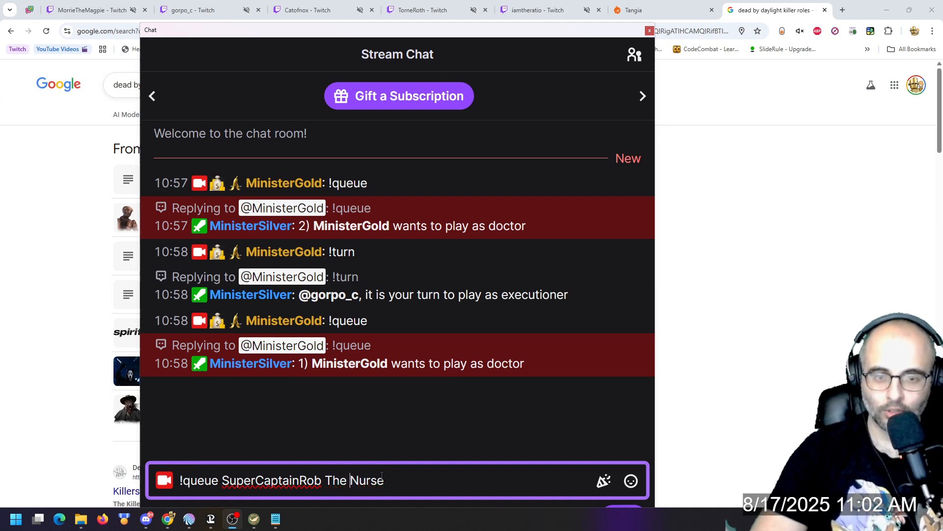
pyautogui.hotkey('ctrl', 'shift', 'Right')
pyautogui.hotkey('shift', 'Left')
pyautogui.hotkey('ctrl', 'Right')
pyautogui.hotkey('ctrl', 'shift', 'Right')
pyautogui.hotkey('shift', 'Left')
pyautogui.press('Left')
pyautogui.hotkey('ctrl', 'shift', 'Left')
pyautogui.press('BackSpace')
pyautogui.hotkey('ctrl', 'shift', 'Right')
pyautogui.press('Left')
pyautogui.press('Left')
pyautogui.hotkey('ctrl', 'shift', 'Left')
pyautogui.press('Right')
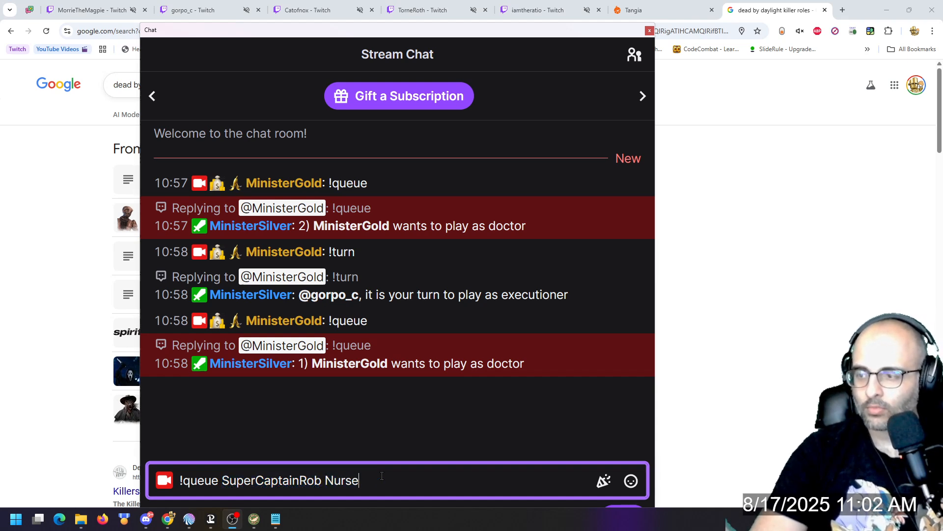
# Send the drafted !queue message and bring the Add command's editor forward to compare it
pyautogui.press('Return')
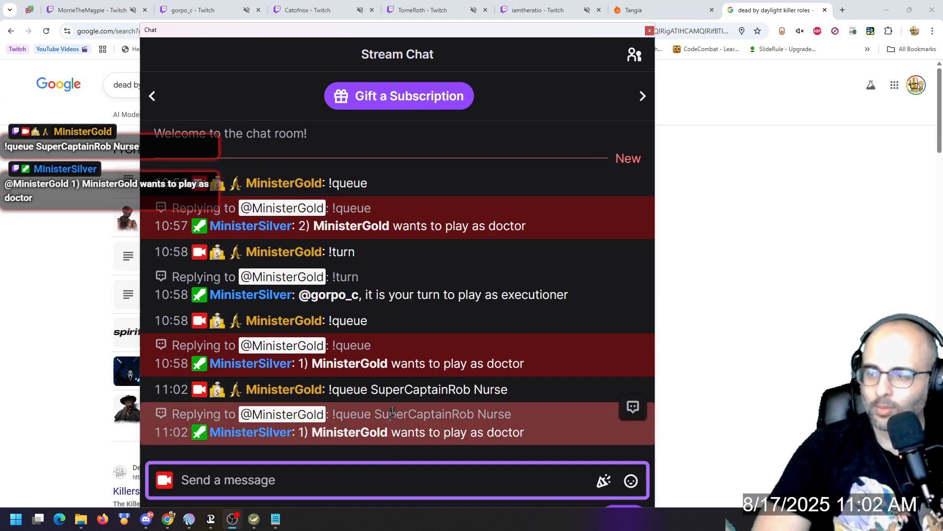
pyautogui.click(744, 337)
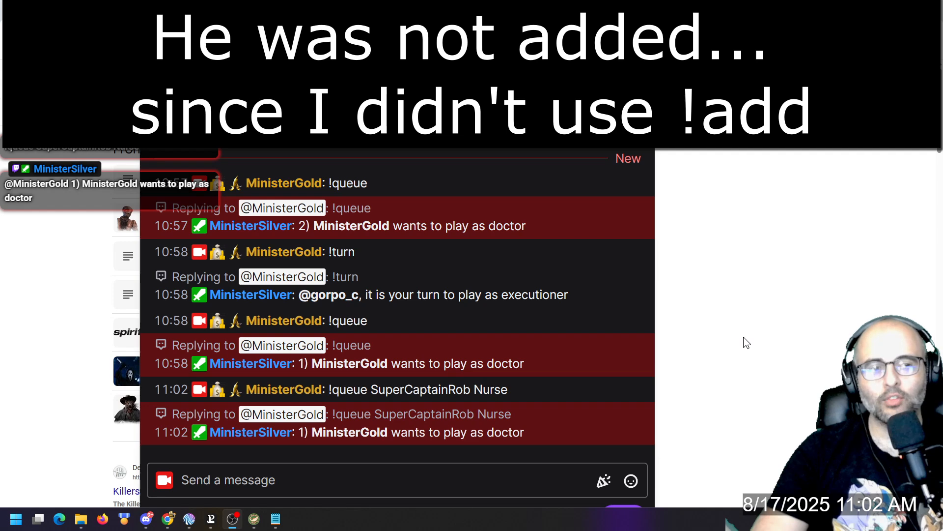
pyautogui.hotkey('alt', 'Tab')
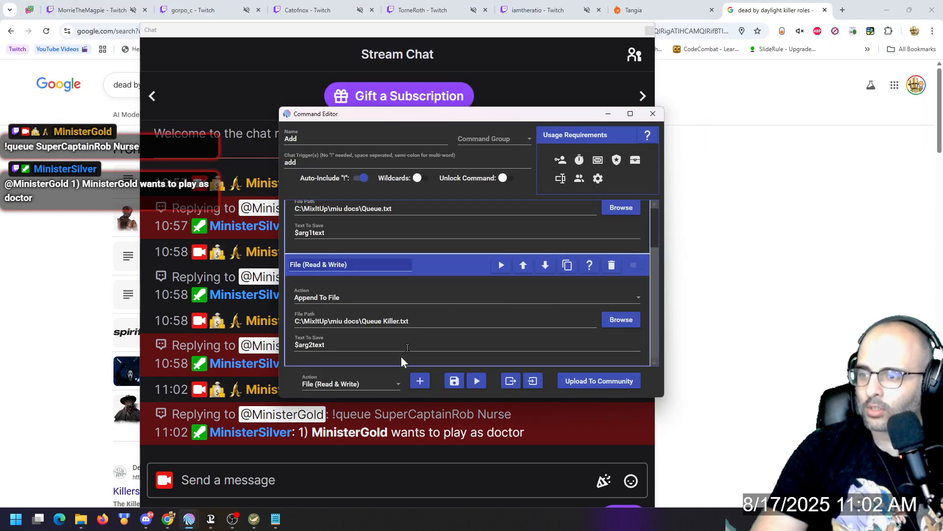
# Recall the last chat message, replace !queue with !add while keeping the username and Nurse, and send it
pyautogui.click(371, 467)
pyautogui.press('Up')
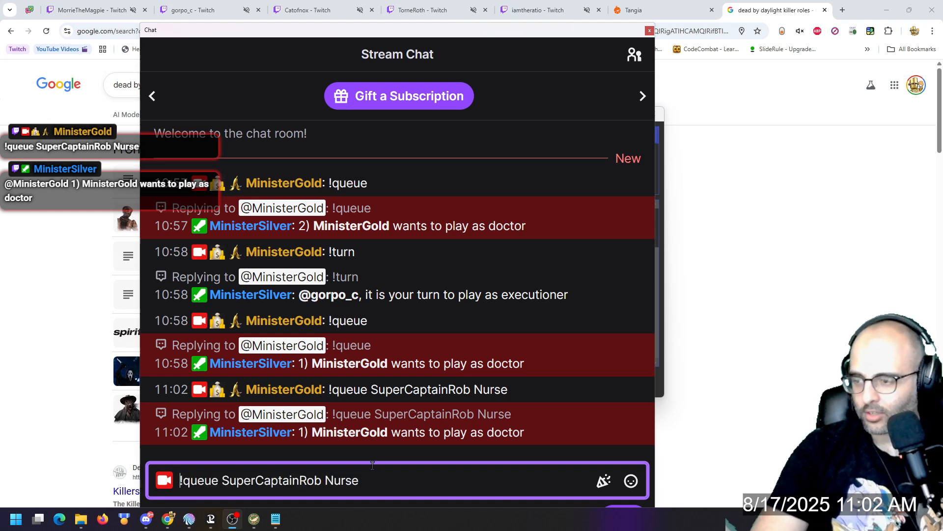
pyautogui.hotkey('ctrl', 'shift', 'Right')
pyautogui.write('add')
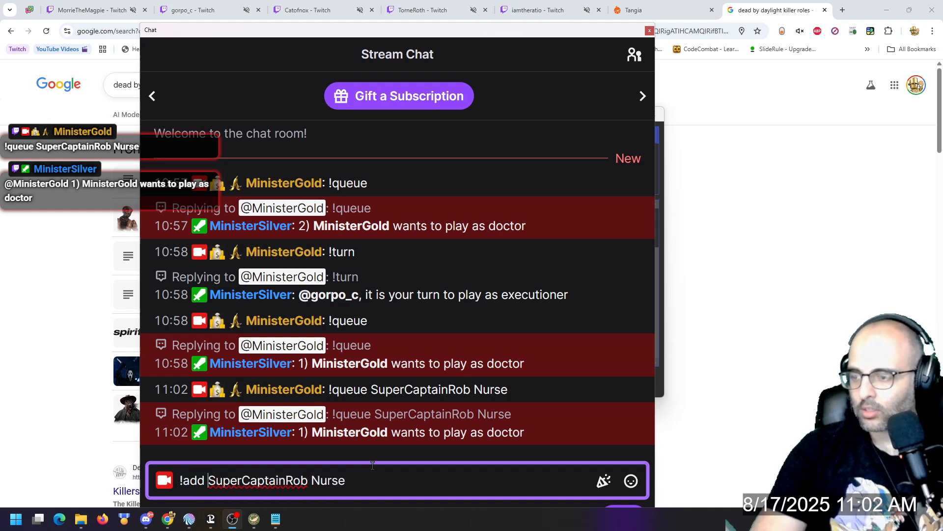
pyautogui.press('Return')
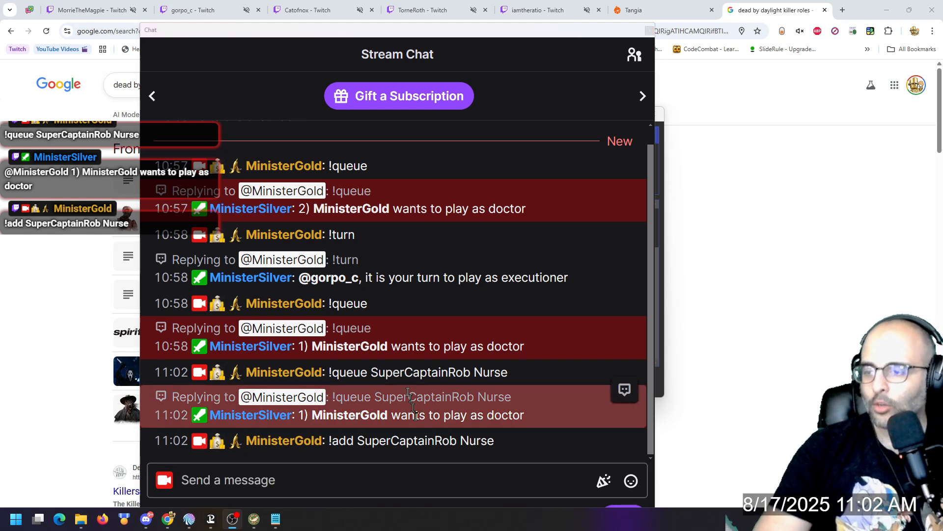
# Switch to Mix It Up, bring up the Add command's editor, and collapse its two File (Read & Write) actions
pyautogui.hotkey('alt', 'Tab')
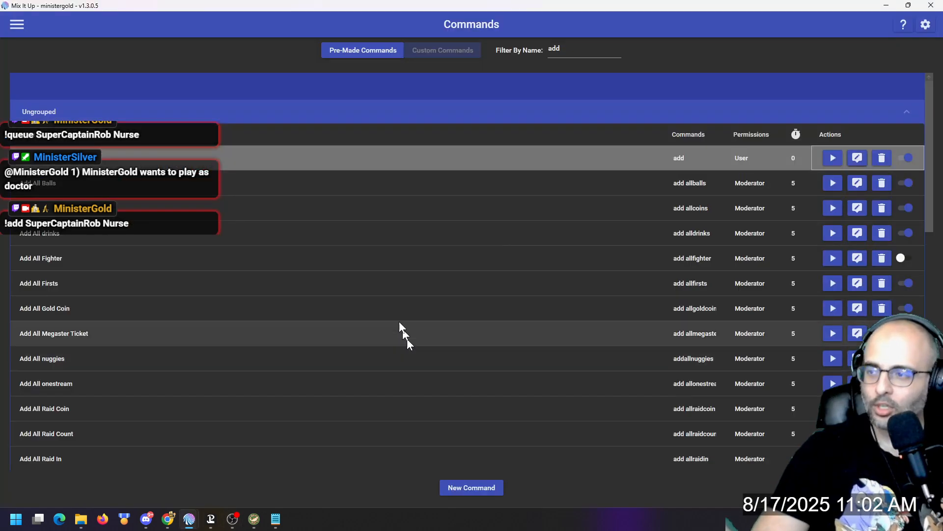
pyautogui.click(858, 161)
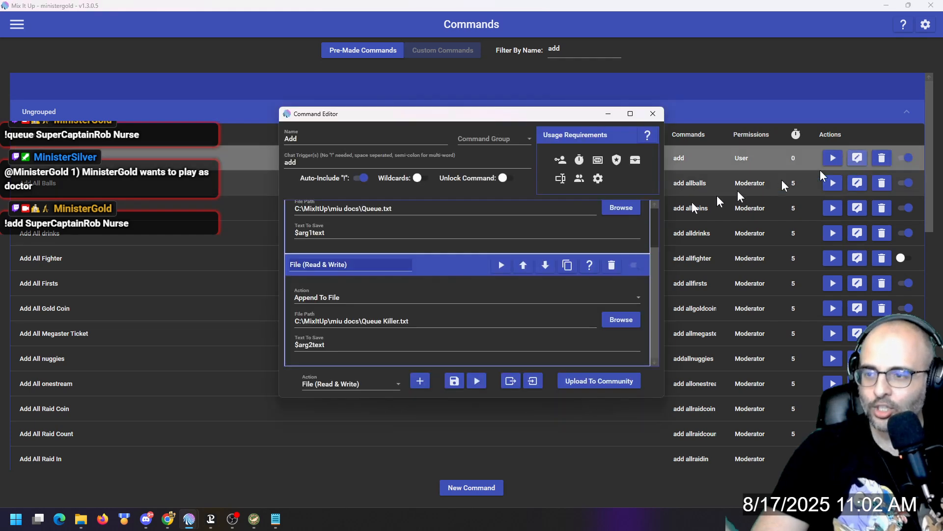
pyautogui.scroll(1, 434, 281)
pyautogui.click(442, 214)
pyautogui.click(441, 227)
# Add a Chat Message action reading "$arg1text just joined the queue as $arg2text" to the Add command and collapse it
pyautogui.click(353, 383)
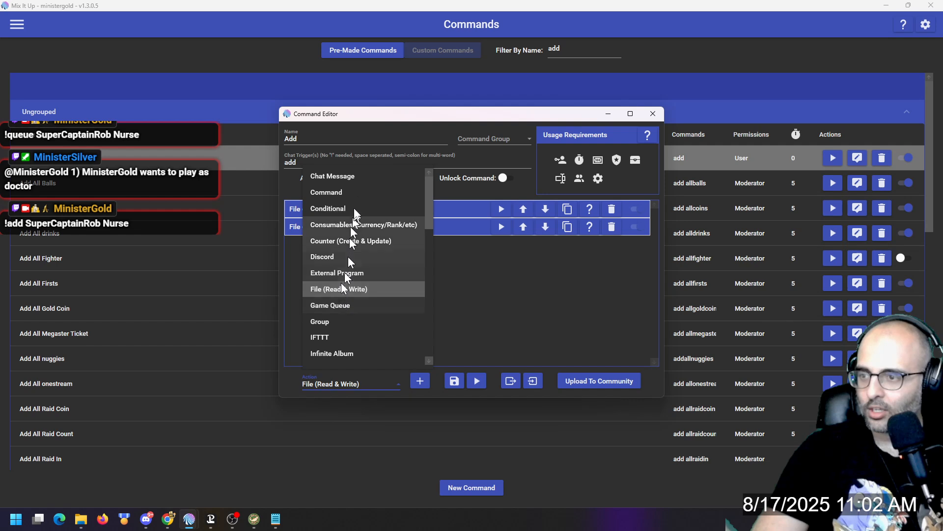
pyautogui.click(359, 177)
pyautogui.click(420, 380)
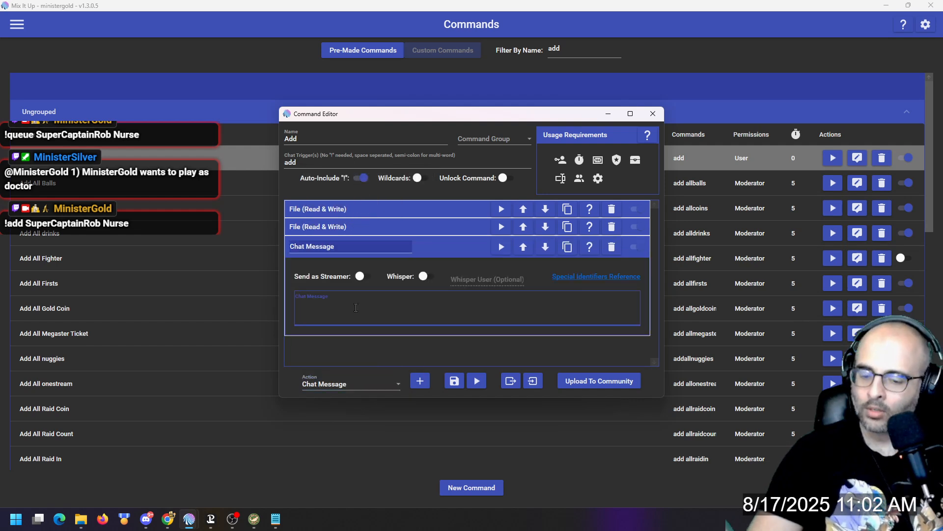
pyautogui.write('$arg1text')
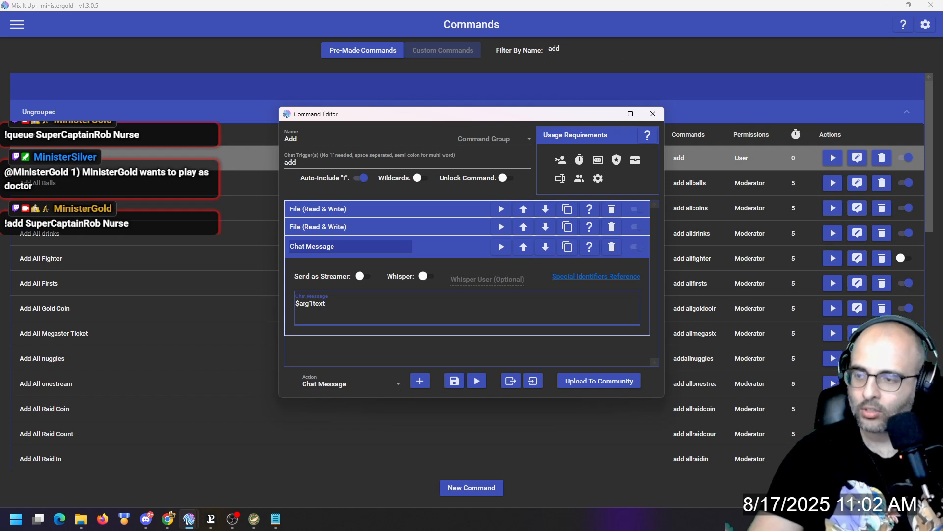
pyautogui.write(' just joined the queue as $arg2text/')
pyautogui.press('BackSpace')
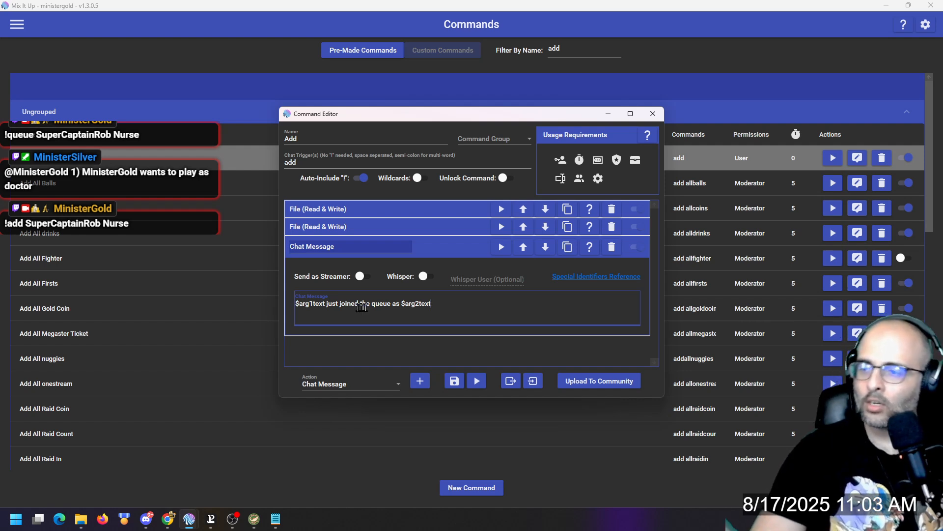
pyautogui.click(465, 247)
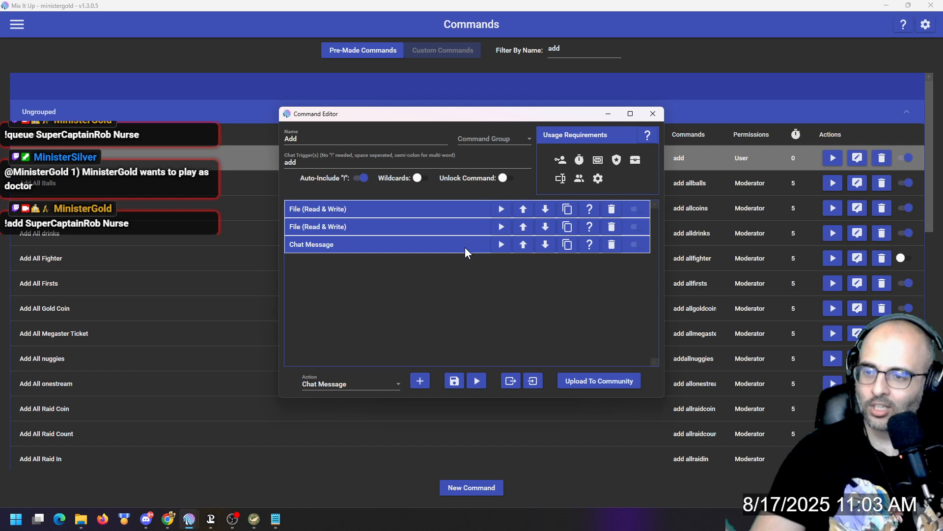
# Add a third File (Read & Write) action to the Add command and move it above the Chat Message action
pyautogui.click(359, 383)
pyautogui.scroll(-3, 357, 325)
pyautogui.scroll(3, 357, 315)
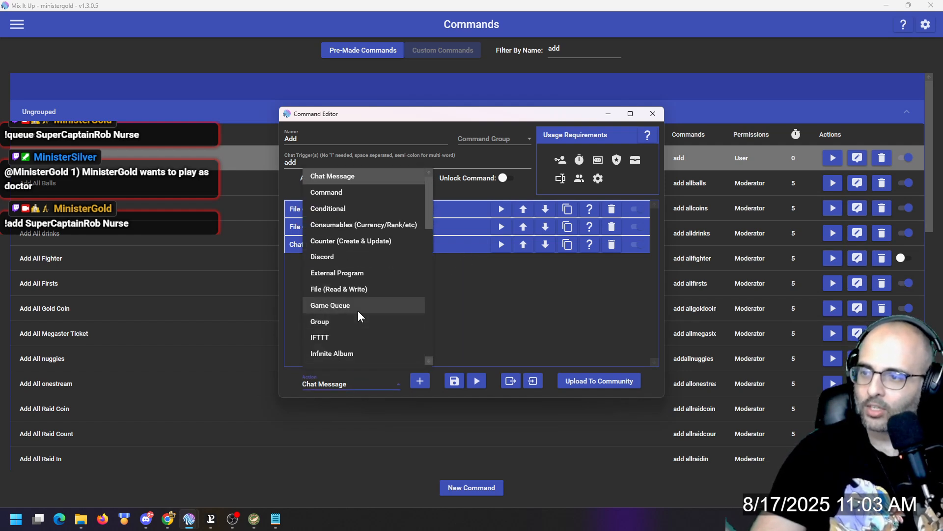
pyautogui.click(361, 288)
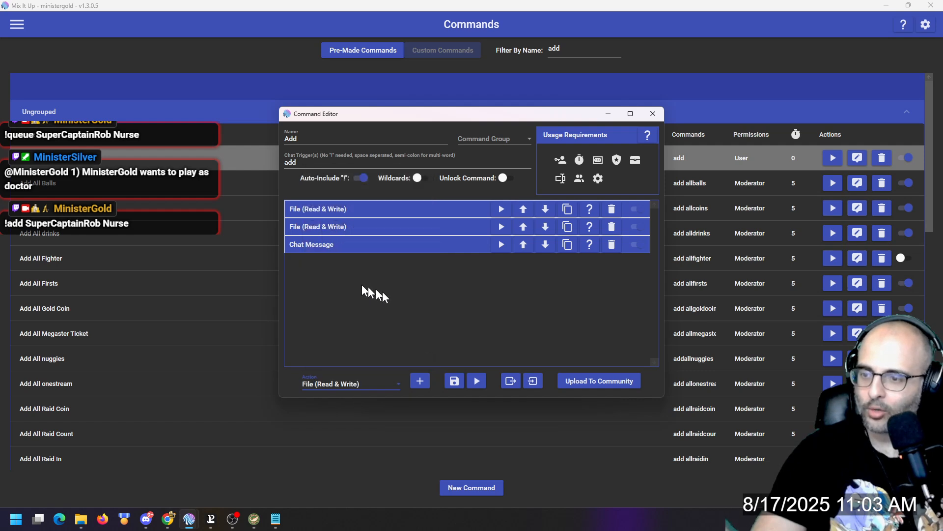
pyautogui.click(420, 381)
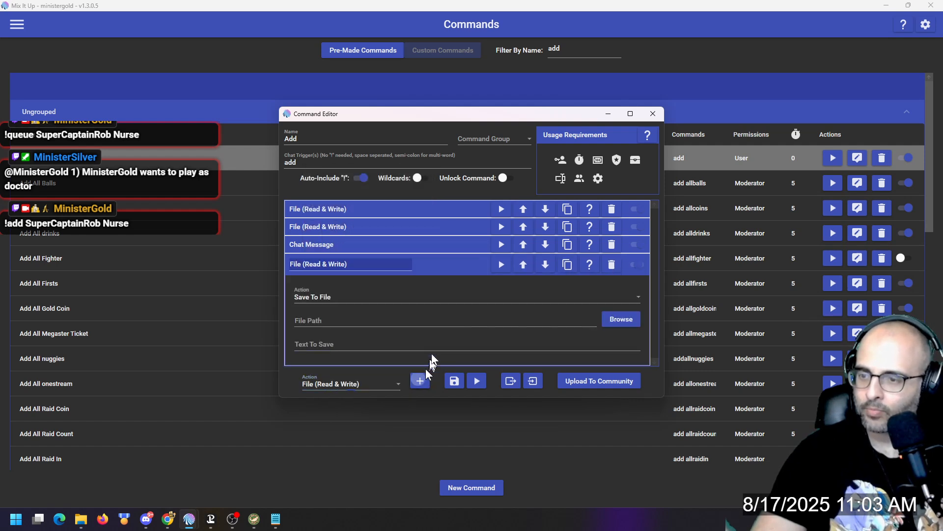
pyautogui.click(523, 265)
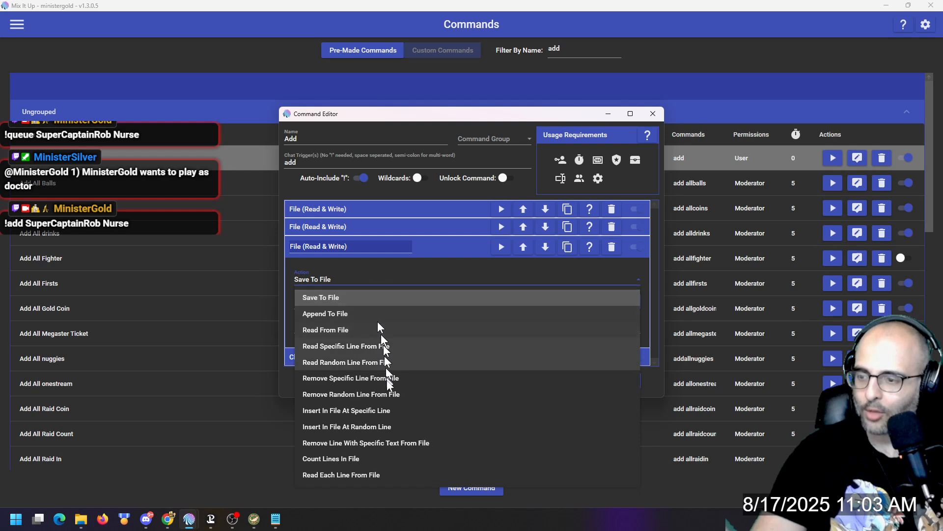
# Set the new file action to Count Lines In File for C:\MixItUp\miu docs\Queue.txt, with the special identifier queueamt
pyautogui.click(368, 457)
pyautogui.click(621, 302)
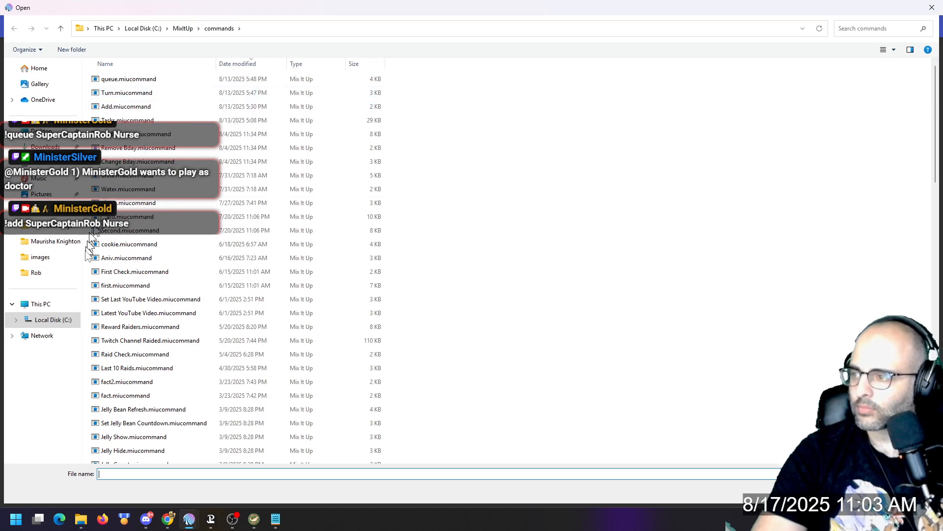
pyautogui.click(62, 320)
pyautogui.doubleClick(111, 161)
pyautogui.press('m')
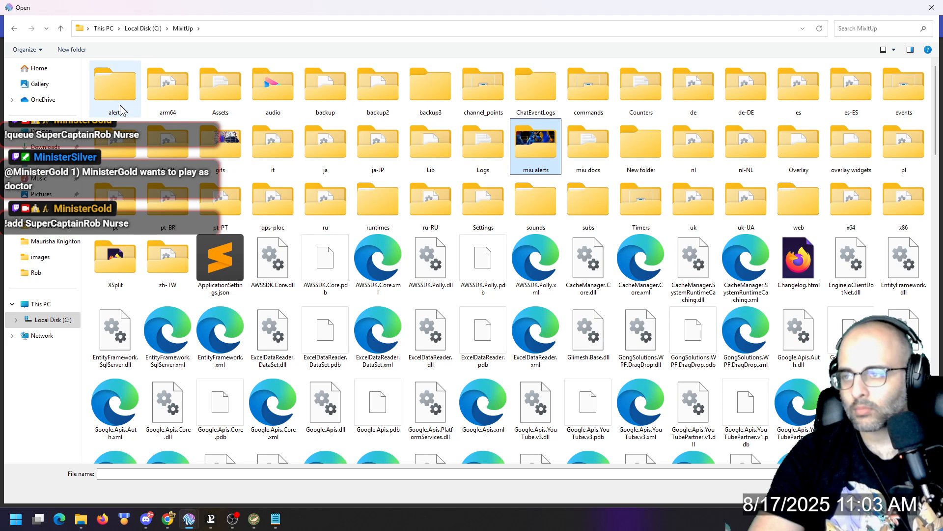
pyautogui.press('m')
pyautogui.press('Return')
pyautogui.press('q')
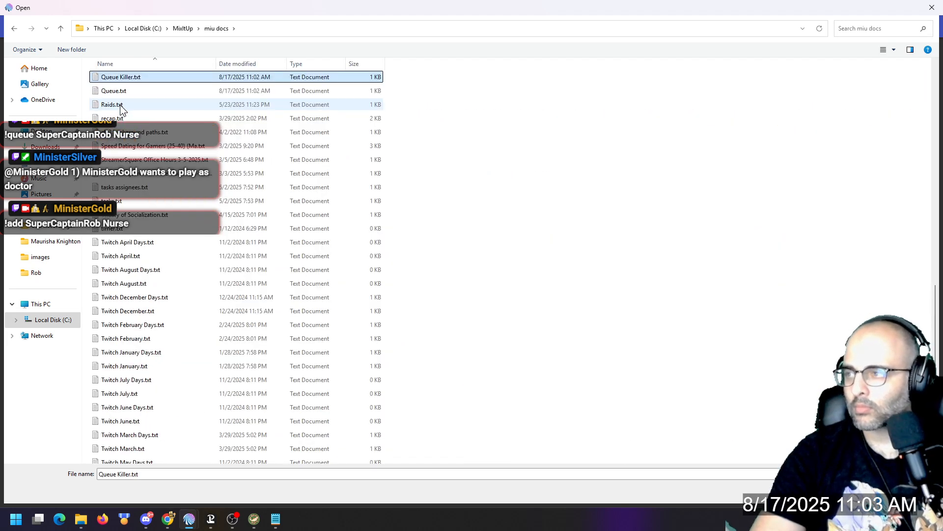
pyautogui.press('Down')
pyautogui.press('Return')
pyautogui.click(342, 322)
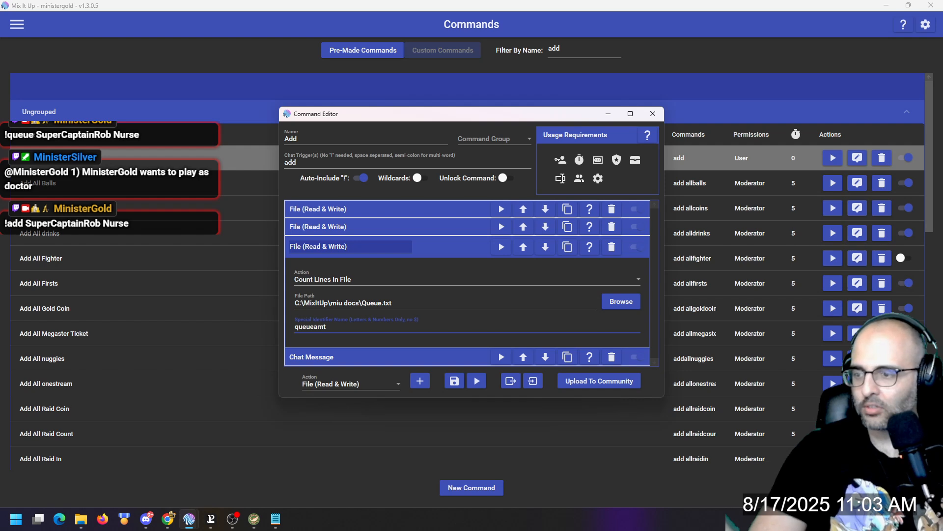
# Extend the Chat Message action's text with ". You are #$queueamt in line"
pyautogui.click(362, 357)
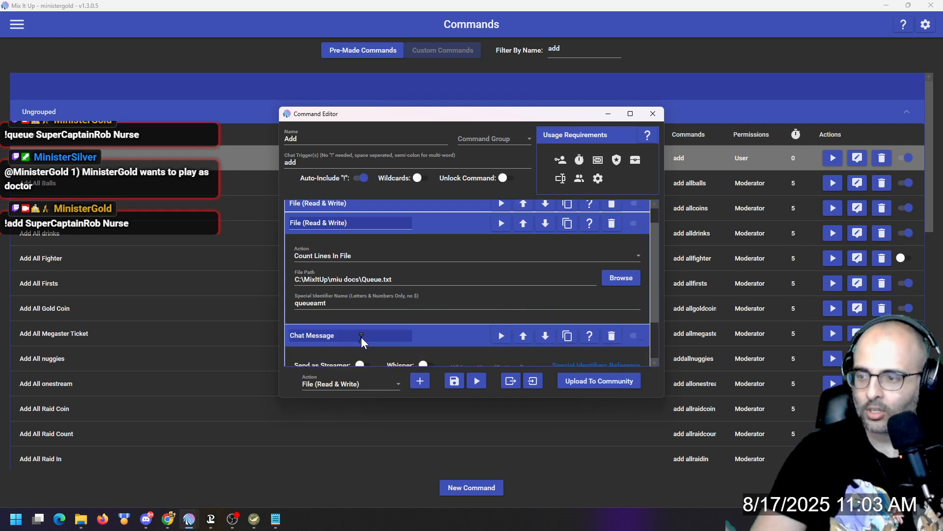
pyautogui.scroll(-3, 362, 338)
pyautogui.click(461, 336)
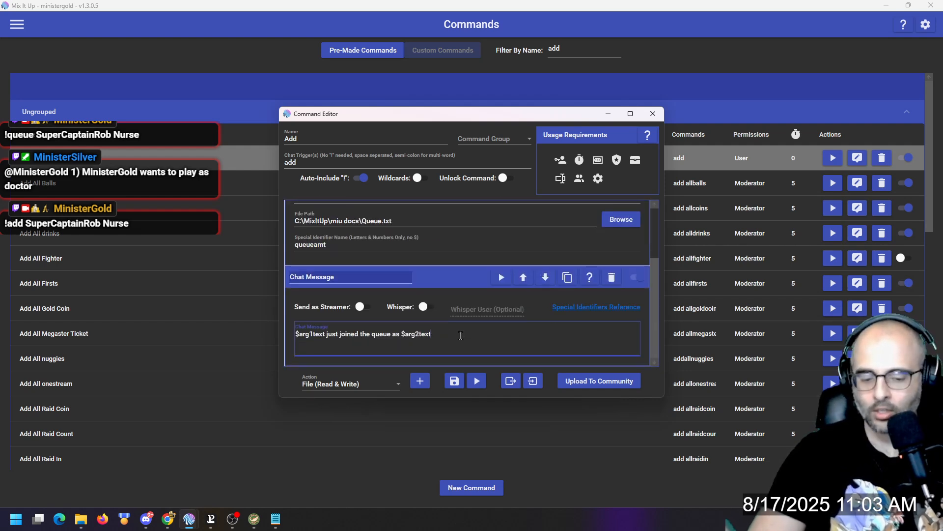
pyautogui.write('You are #$queueamt in line')
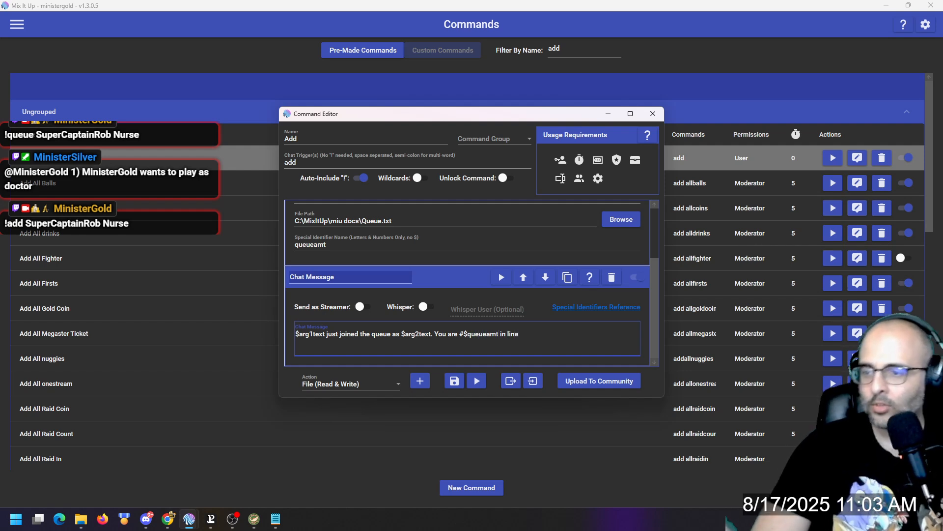
# Collapse the Chat Message and line-counting file actions, and save the Add command
pyautogui.click(467, 278)
pyautogui.click(462, 253)
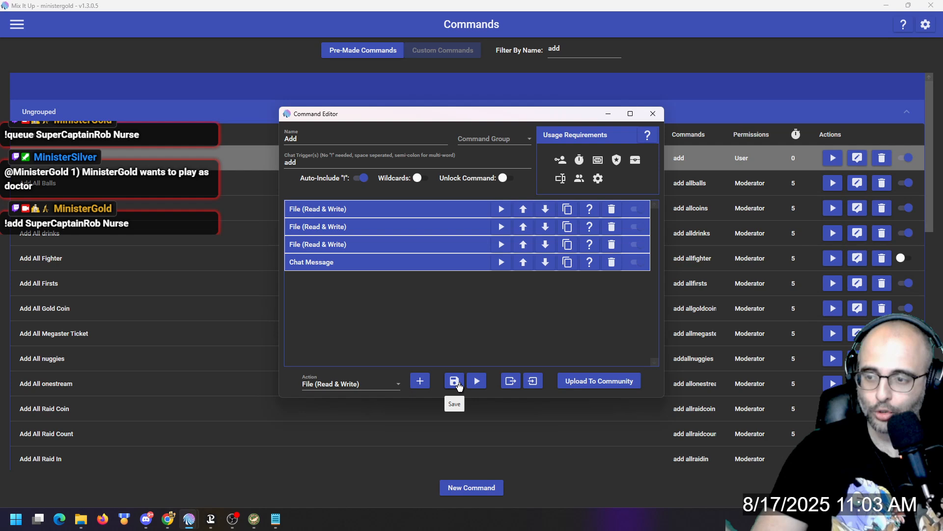
pyautogui.click(456, 382)
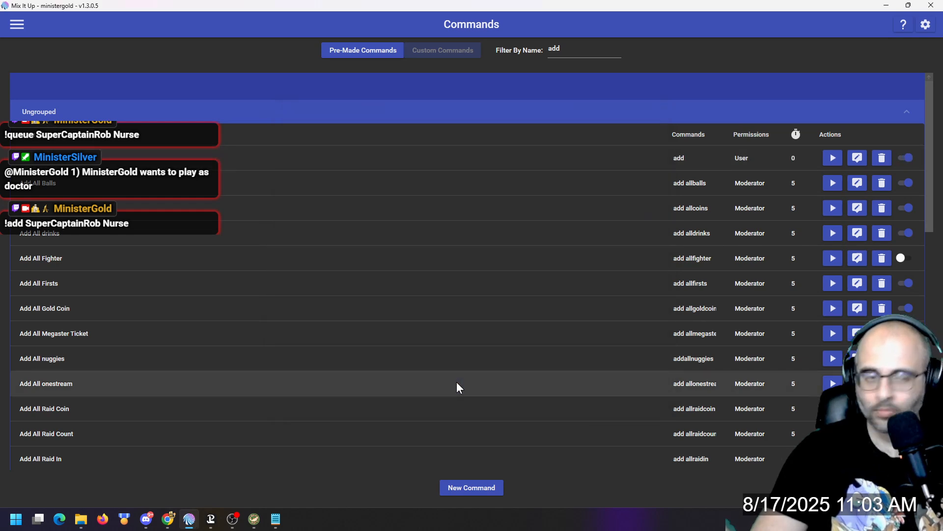
# Switch to the stream chat and send the !add command with a viewer's username and the killer role Clown
pyautogui.hotkey('alt', 'Tab')
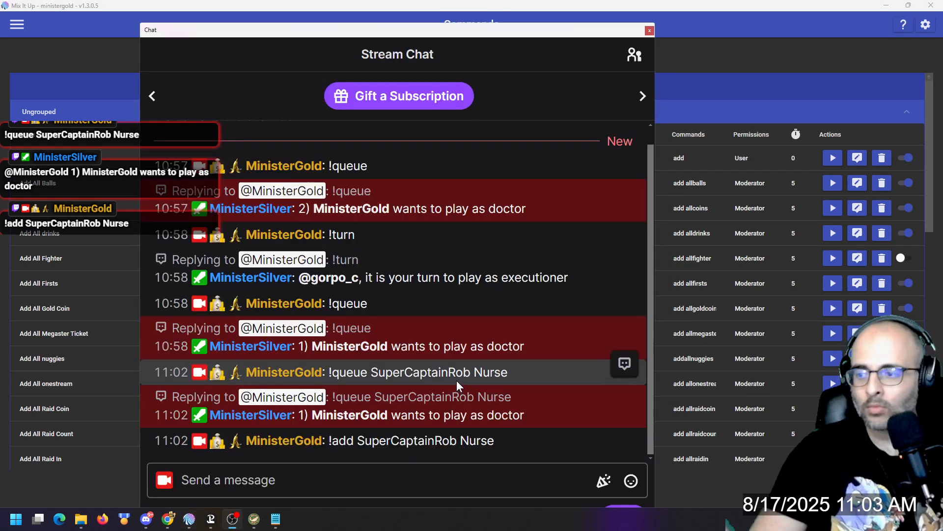
pyautogui.click(408, 462)
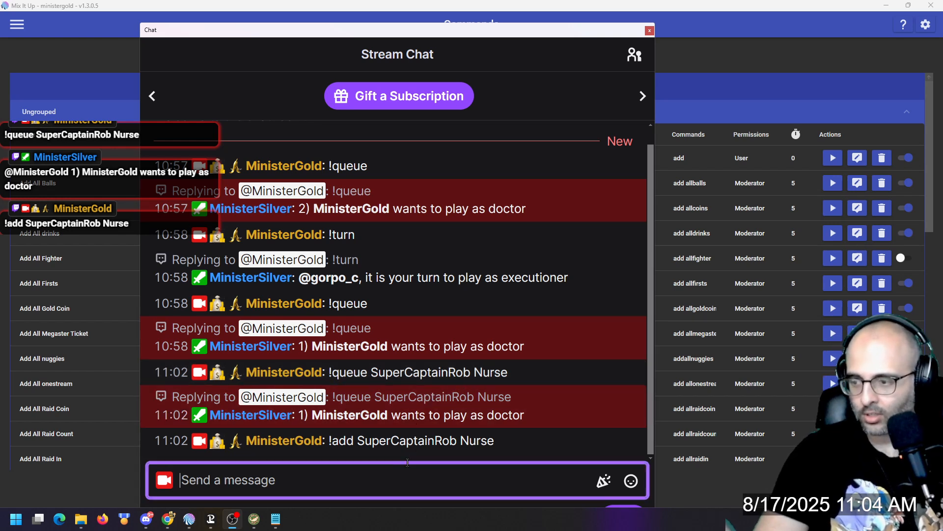
pyautogui.write('!add Malebox')
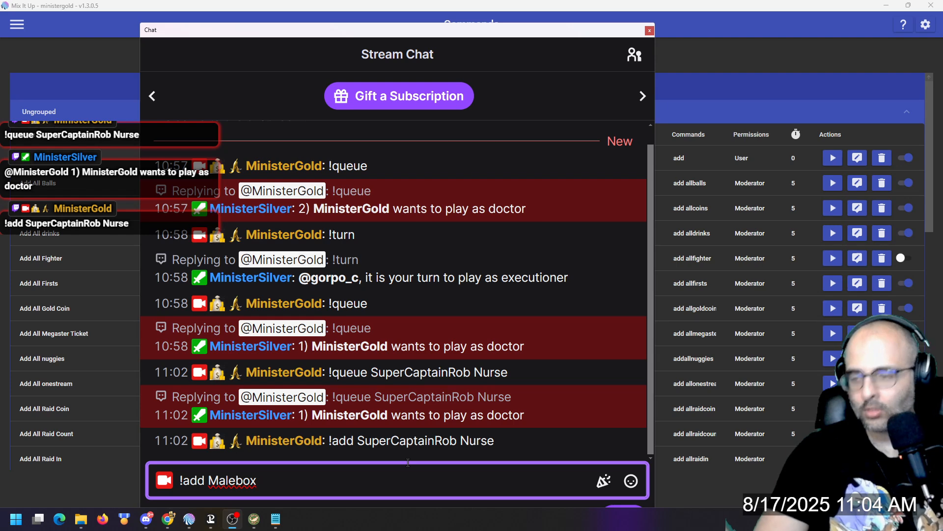
pyautogui.hotkey('alt', 'Tab')
pyautogui.hotkey('alt', 'Tab')
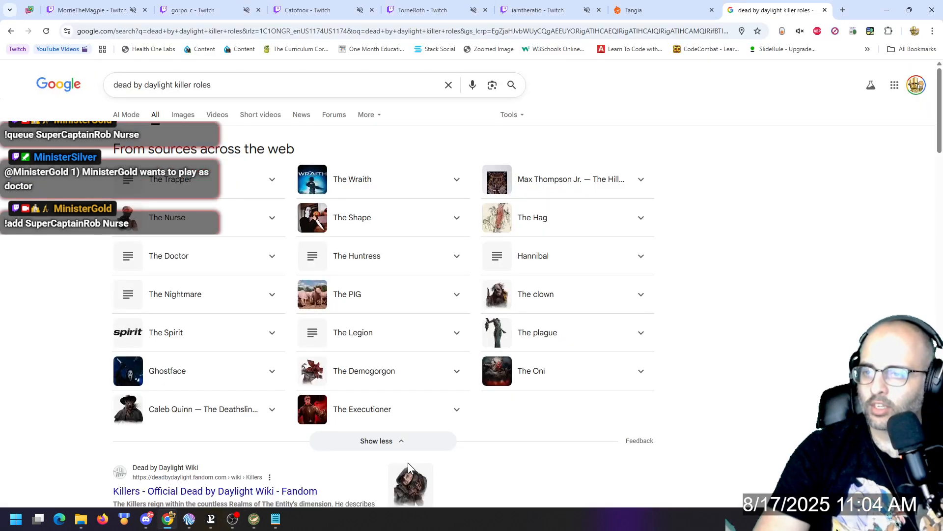
pyautogui.hotkey('alt', 'Tab')
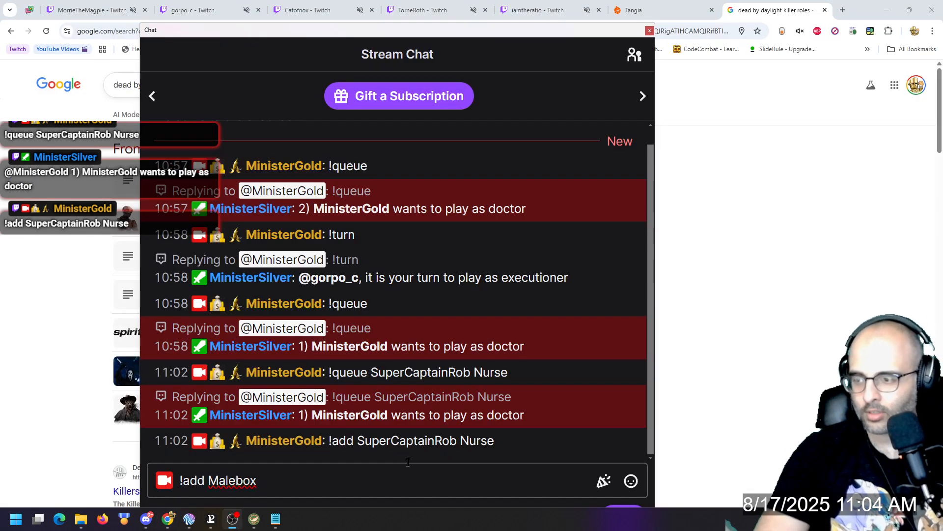
pyautogui.click(400, 467)
pyautogui.write('Clown')
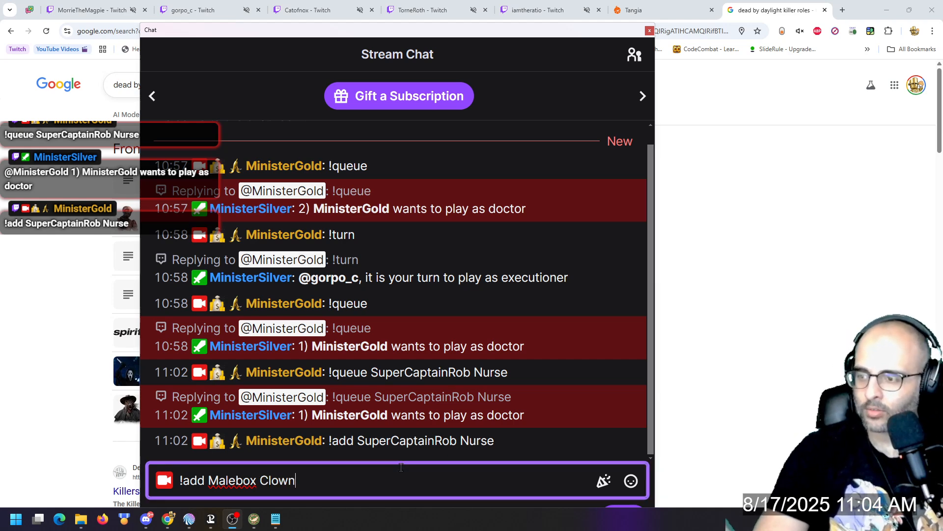
pyautogui.press('Return')
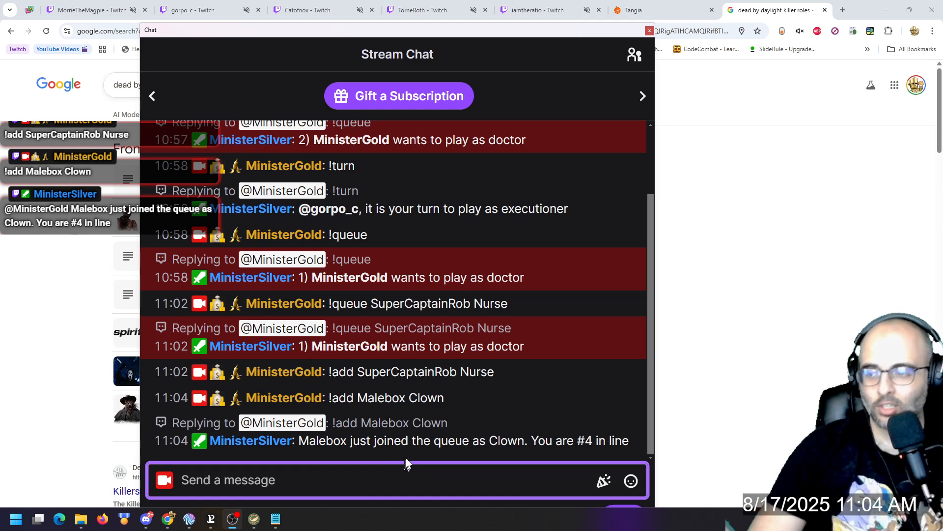
# Switch back to Mix It Up, filter the commands by "queue", and open the queue command for editing
pyautogui.click(784, 260)
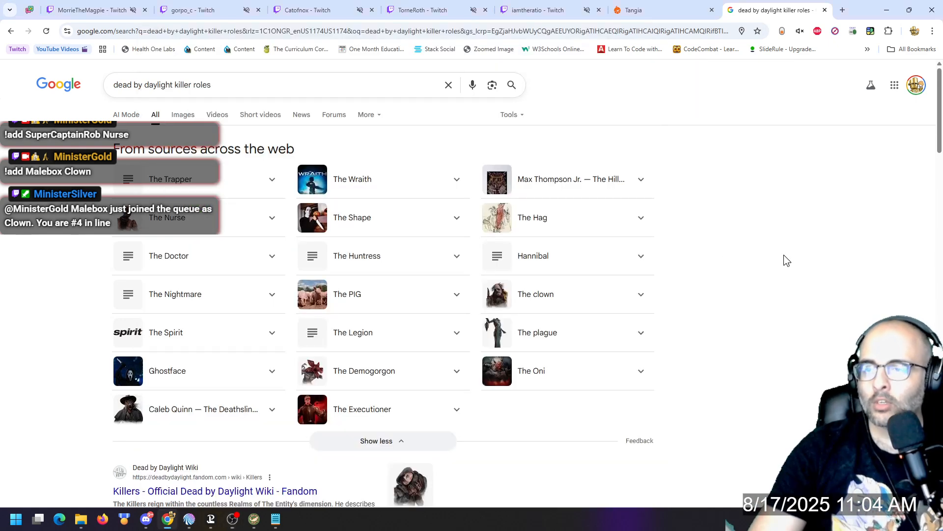
pyautogui.hotkey('alt', 'Tab')
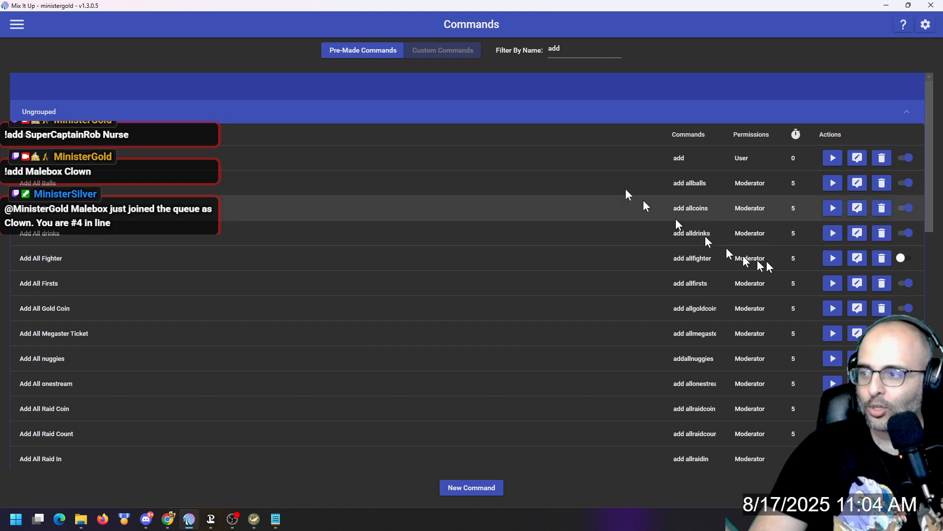
pyautogui.doubleClick(568, 52)
pyautogui.write('queue')
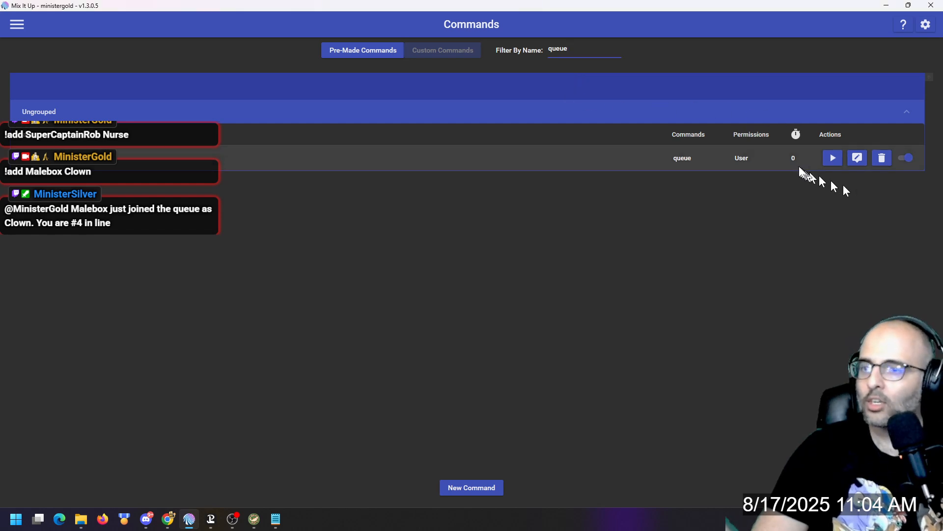
pyautogui.click(857, 158)
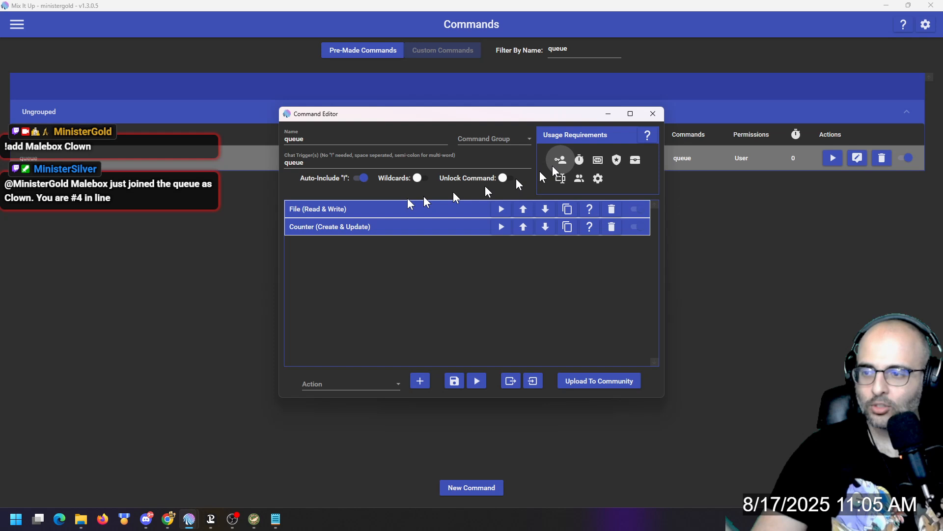
# Expand the queue command's File (Read & Write) action and enlarge the Command Editor to show all its nested actions
pyautogui.click(362, 210)
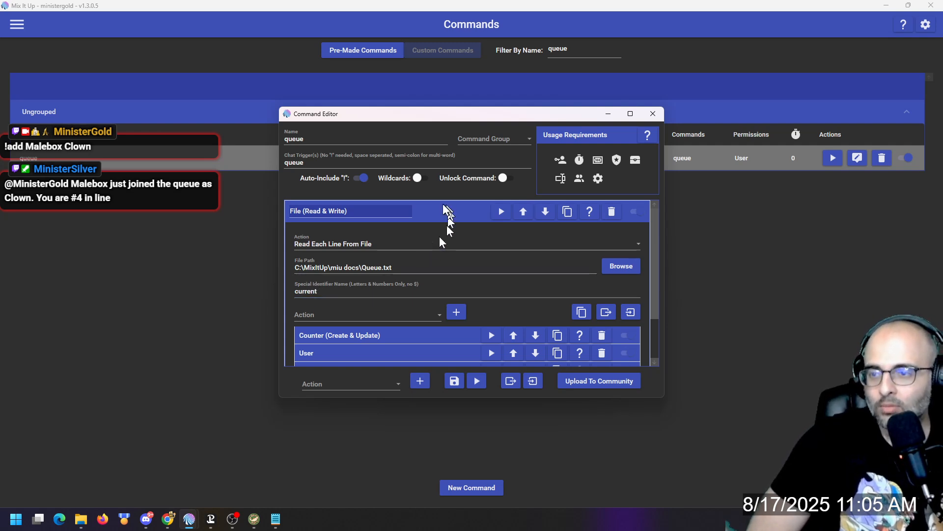
pyautogui.moveTo(475, 114); pyautogui.dragTo(442, 17)
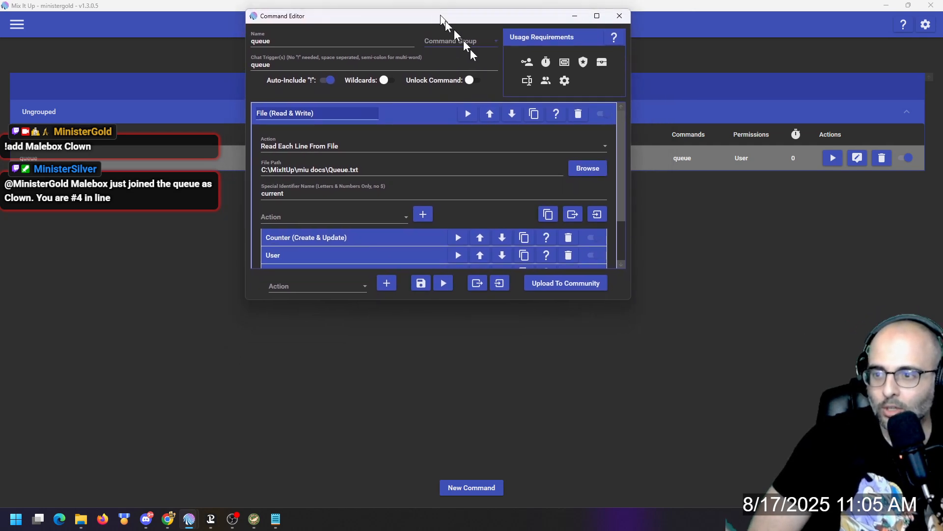
pyautogui.moveTo(631, 299); pyautogui.dragTo(769, 415)
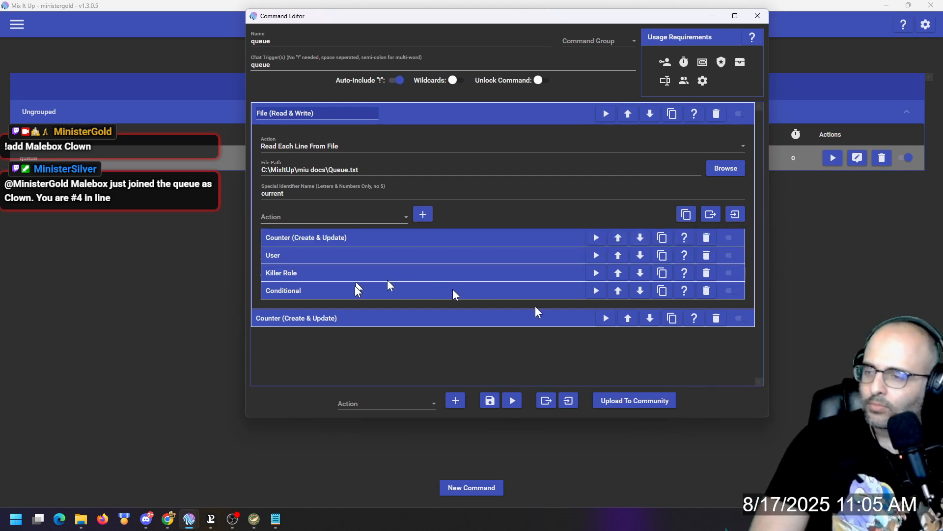
# Choose Counter (Create & Update) as the nested action type and expand the existing nested counter action
pyautogui.click(289, 218)
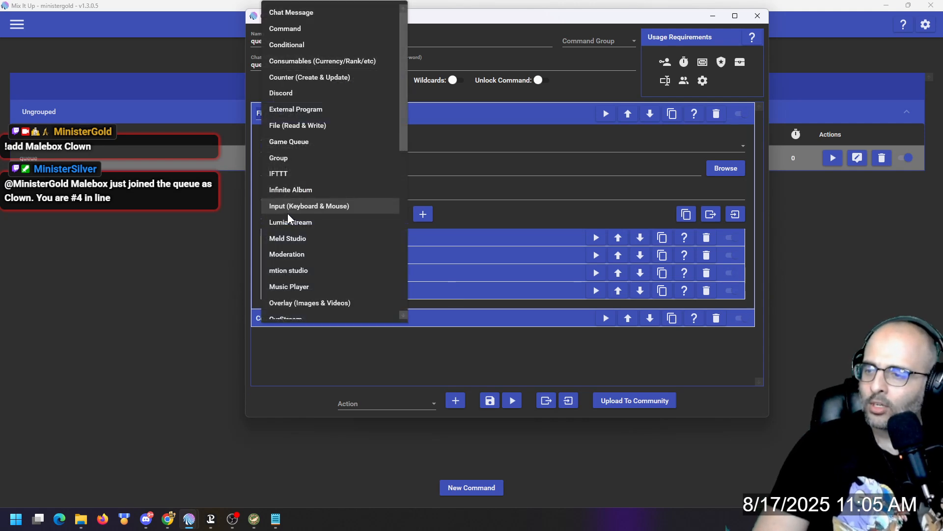
pyautogui.click(317, 83)
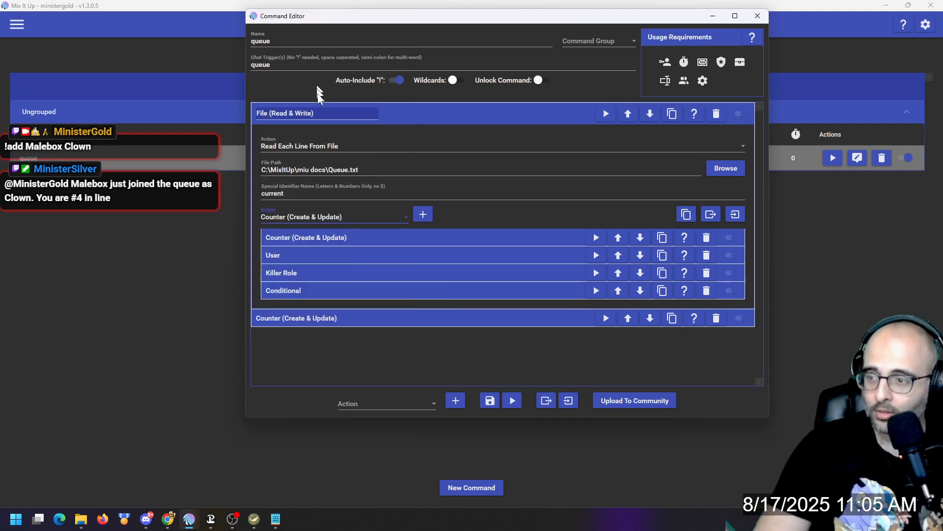
pyautogui.click(379, 238)
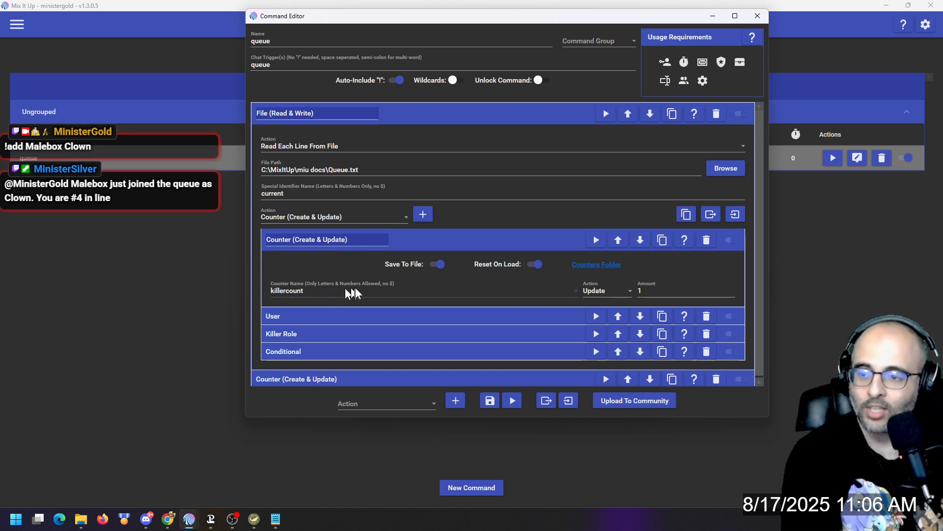
# Try setting the killercount counter's action to Set with amount 0 and Reset On Load turned off
pyautogui.click(593, 292)
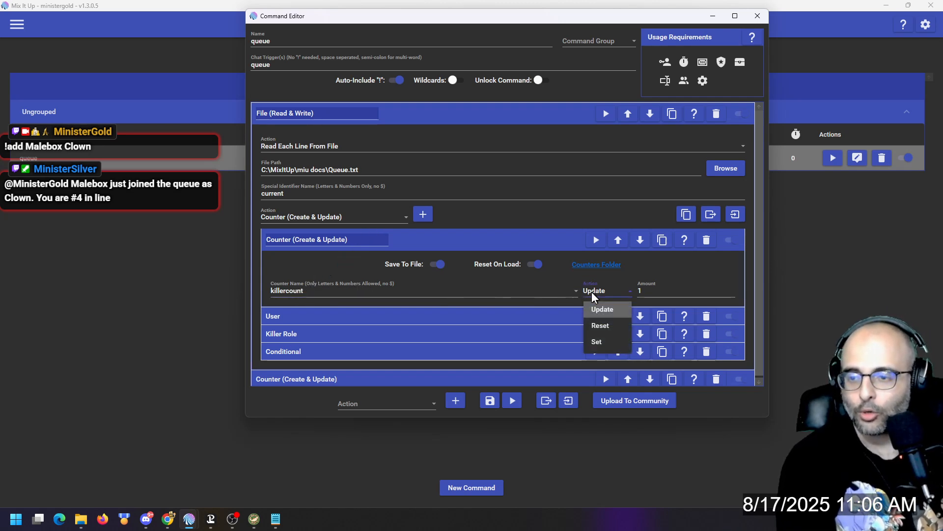
pyautogui.click(606, 340)
pyautogui.doubleClick(647, 291)
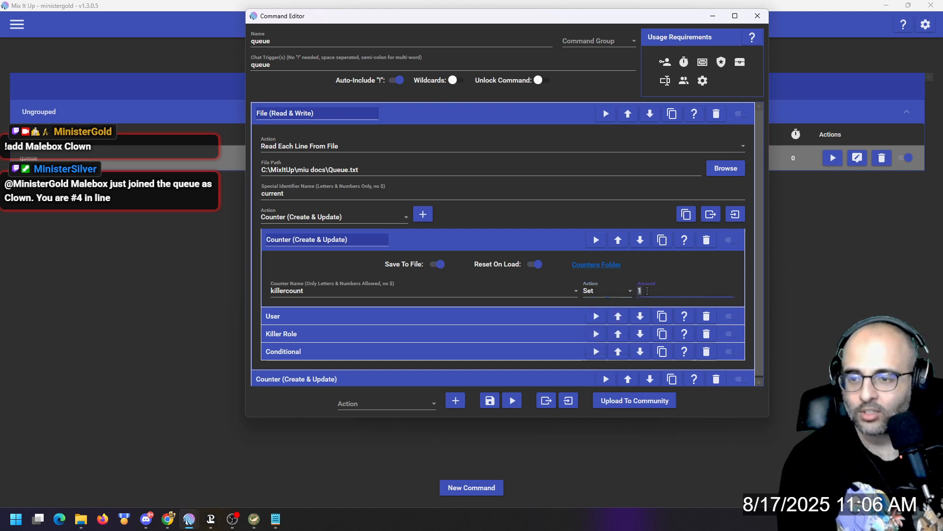
pyautogui.write('0')
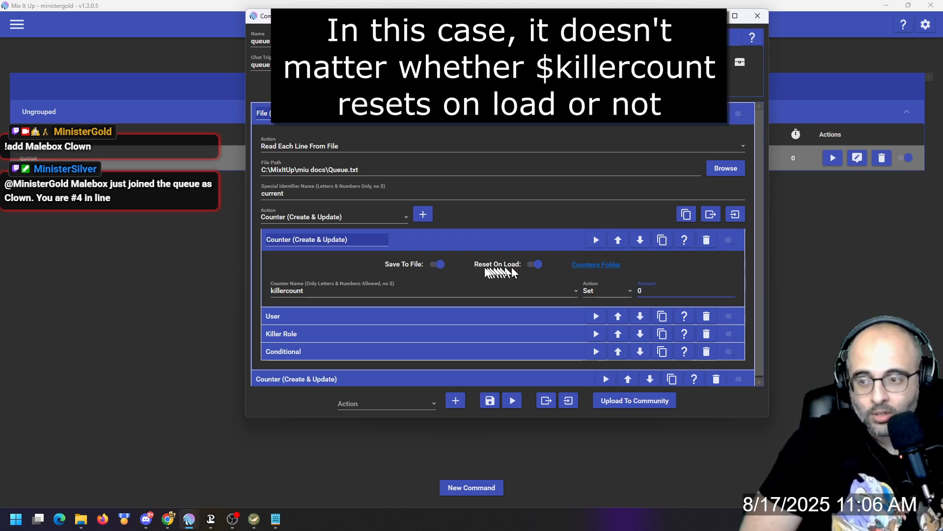
pyautogui.click(536, 266)
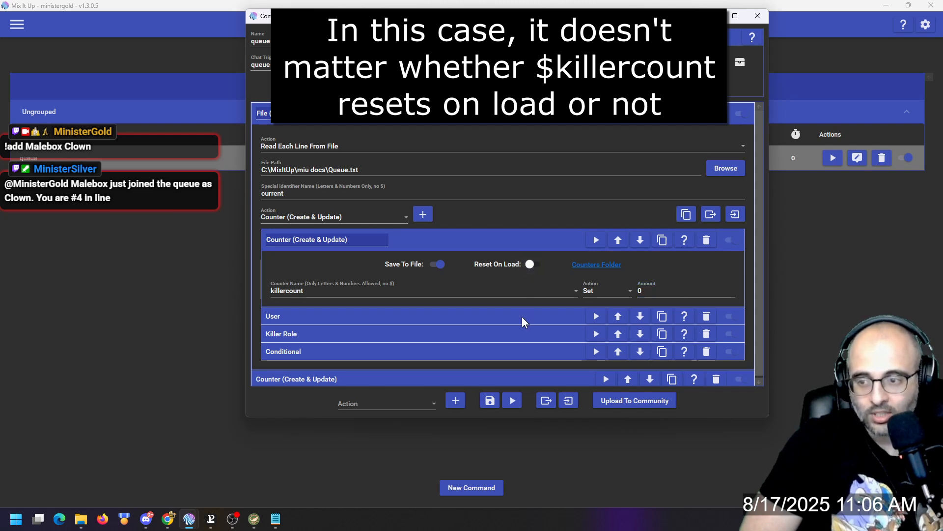
# Restore the killercount counter to Reset On Load on and Update by 1, and collapse its action
pyautogui.click(531, 266)
pyautogui.click(594, 290)
pyautogui.click(602, 309)
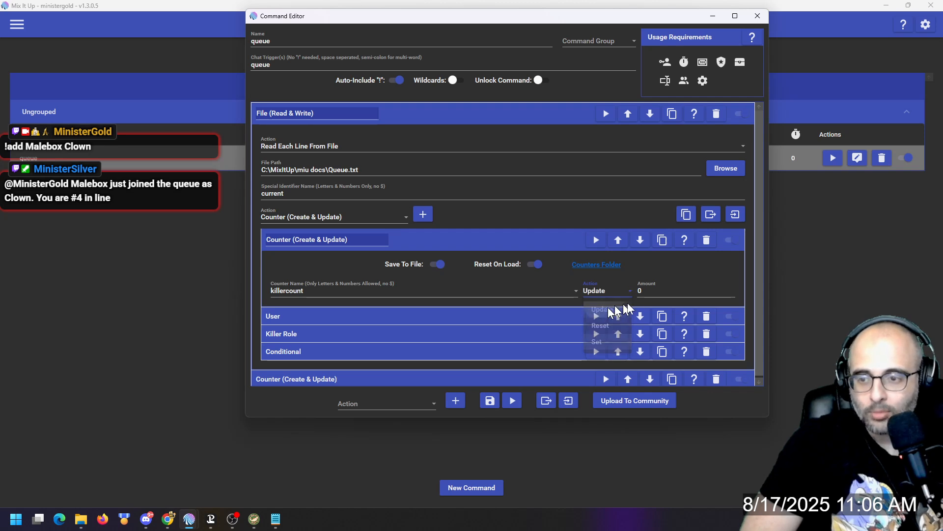
pyautogui.write('1')
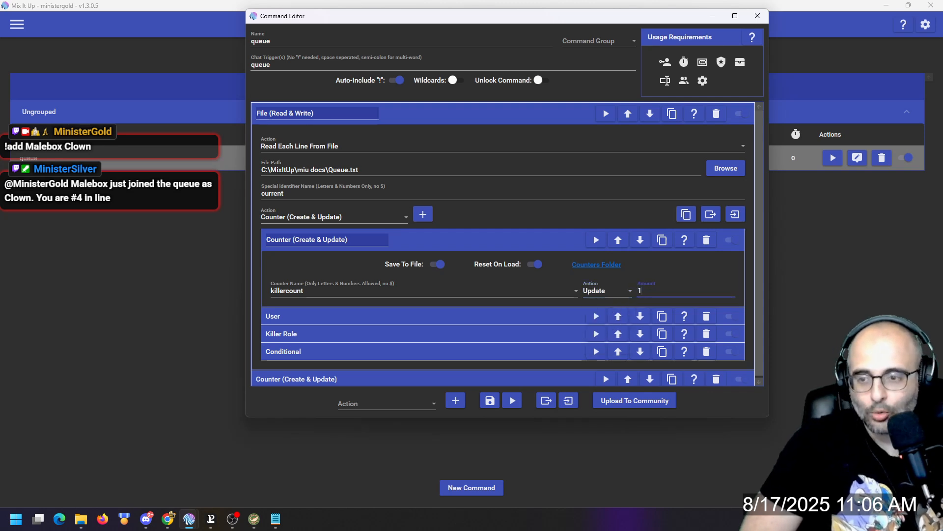
pyautogui.click(533, 245)
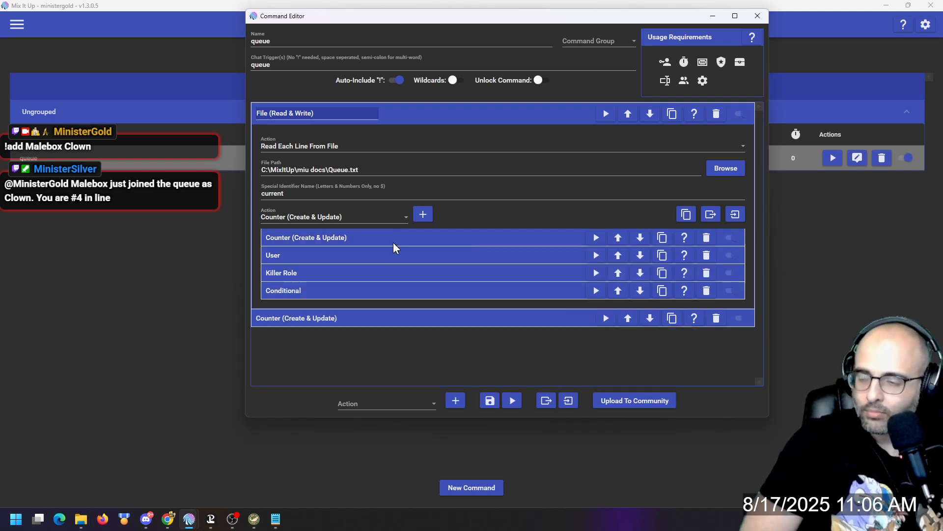
# Expand the nested User action and choose File (Read & Write) as the nested action type
pyautogui.click(307, 257)
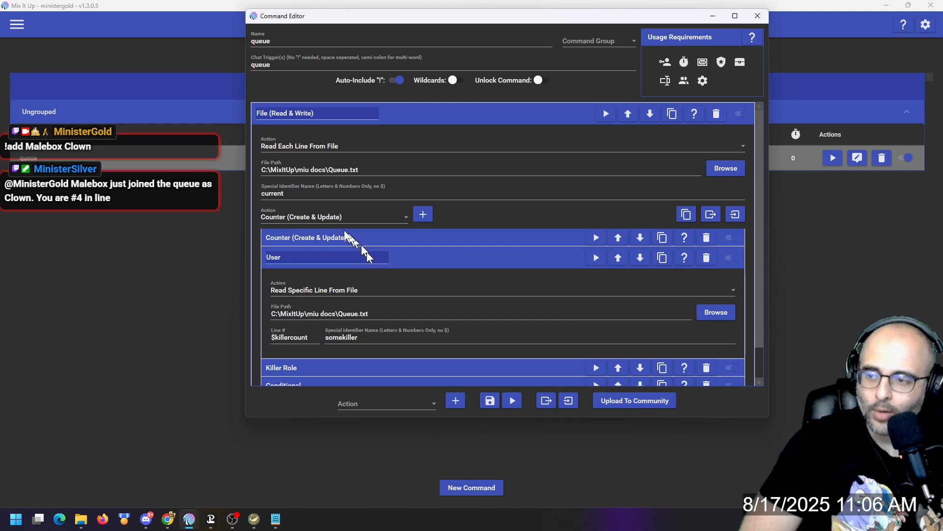
pyautogui.click(336, 216)
pyautogui.click(336, 216)
pyautogui.click(336, 216)
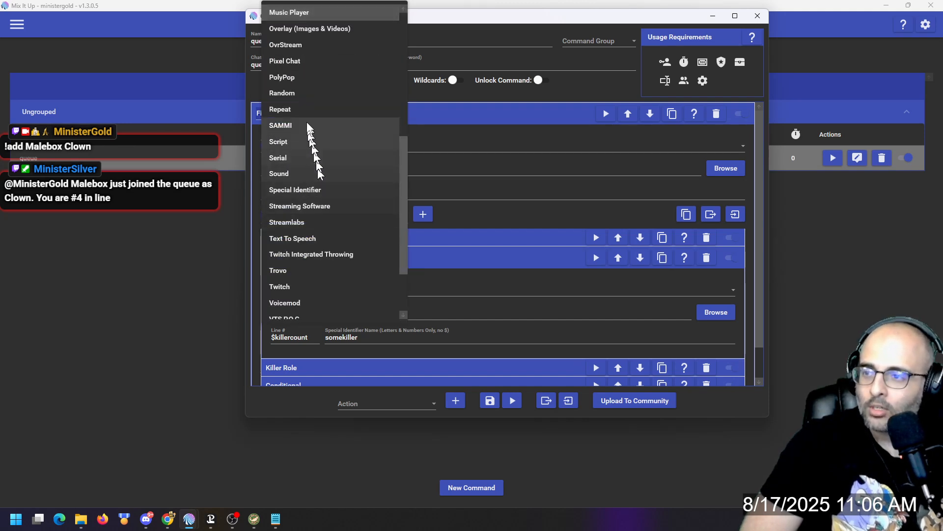
pyautogui.scroll(4, 311, 84)
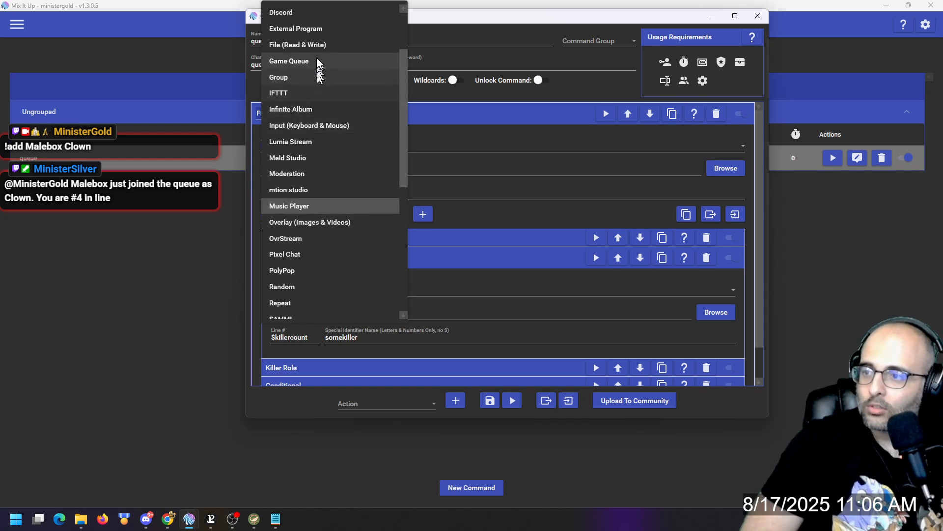
pyautogui.click(317, 45)
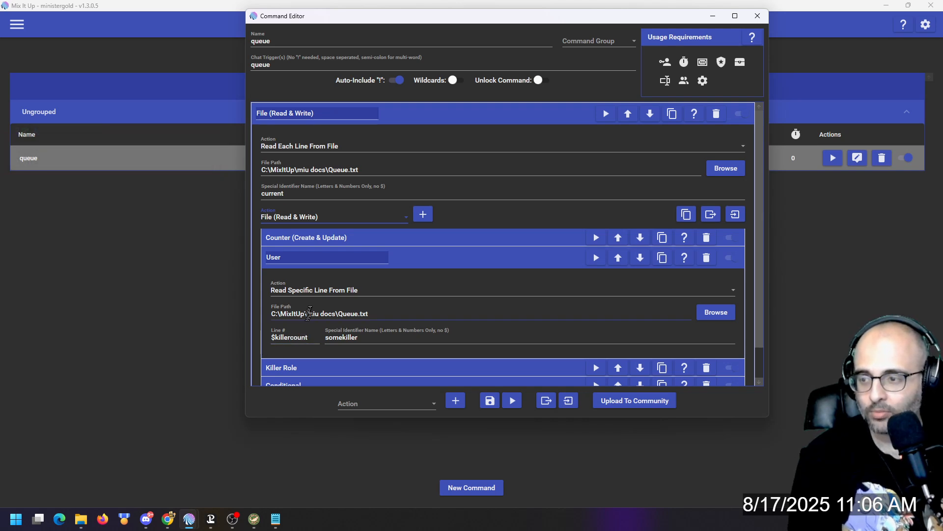
# Review the nested counter's name against the User action's line number, and collapse both actions
pyautogui.click(362, 239)
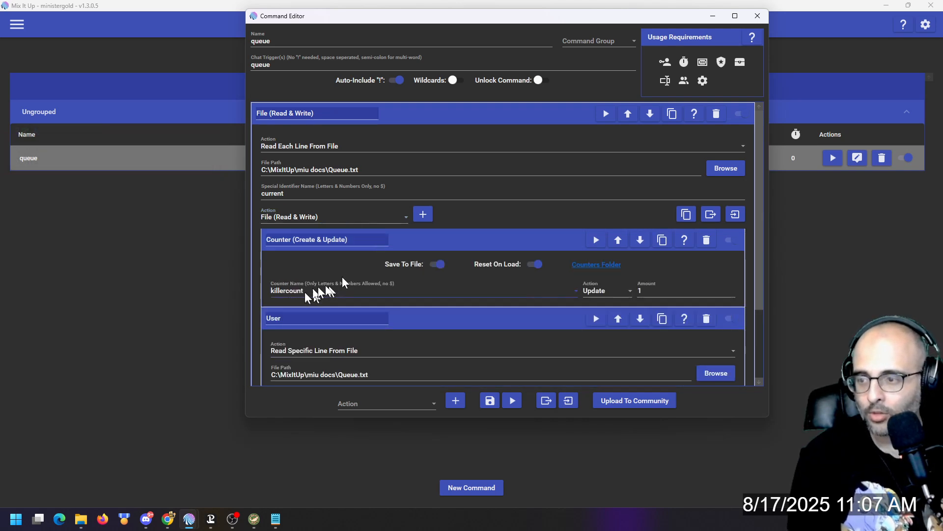
pyautogui.click(400, 238)
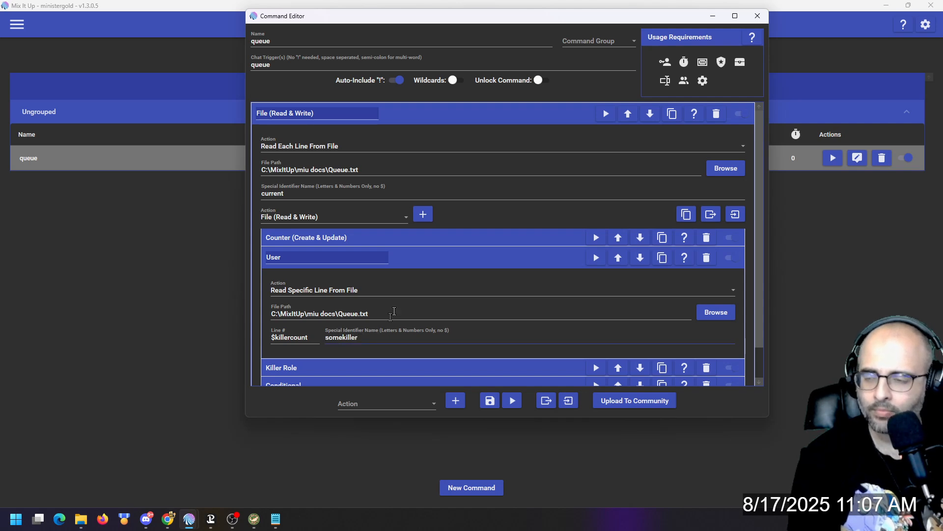
pyautogui.click(430, 265)
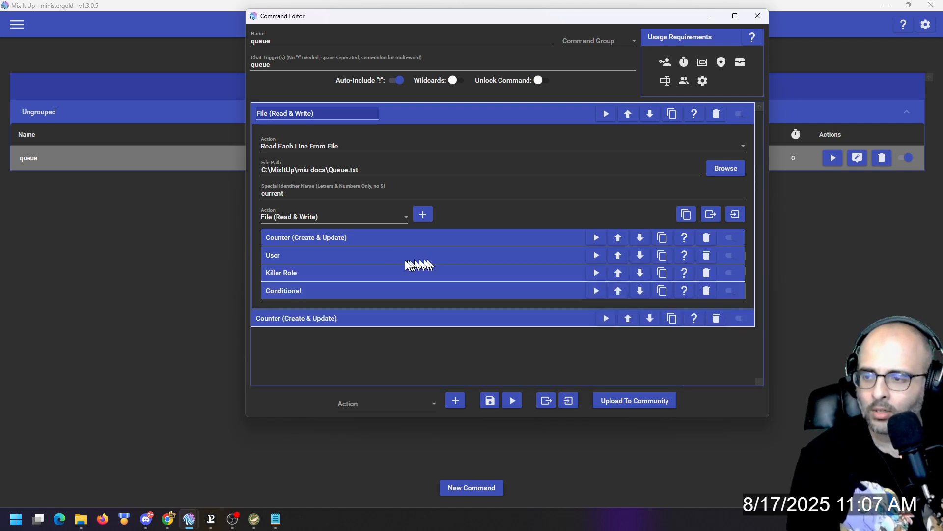
# Expand the Killer Role and User actions to compare their file paths, line numbers and special identifiers
pyautogui.click(331, 279)
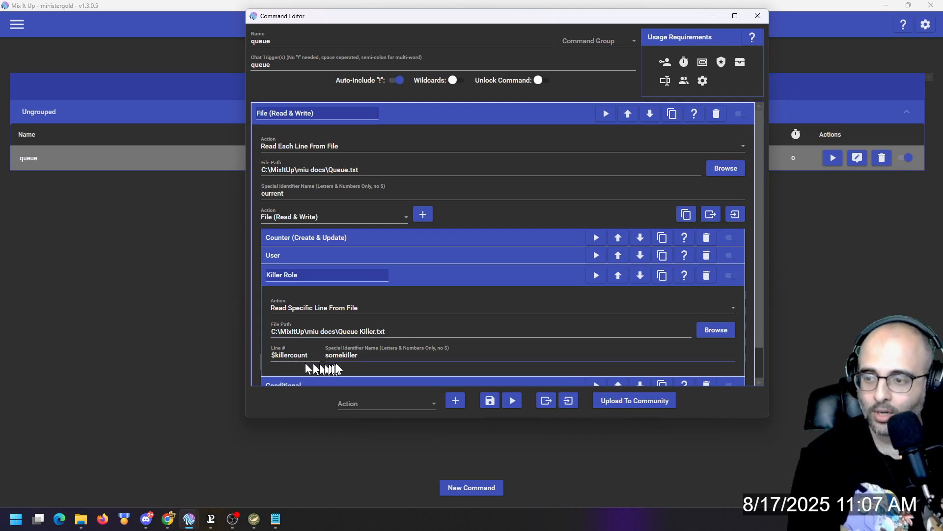
pyautogui.click(359, 259)
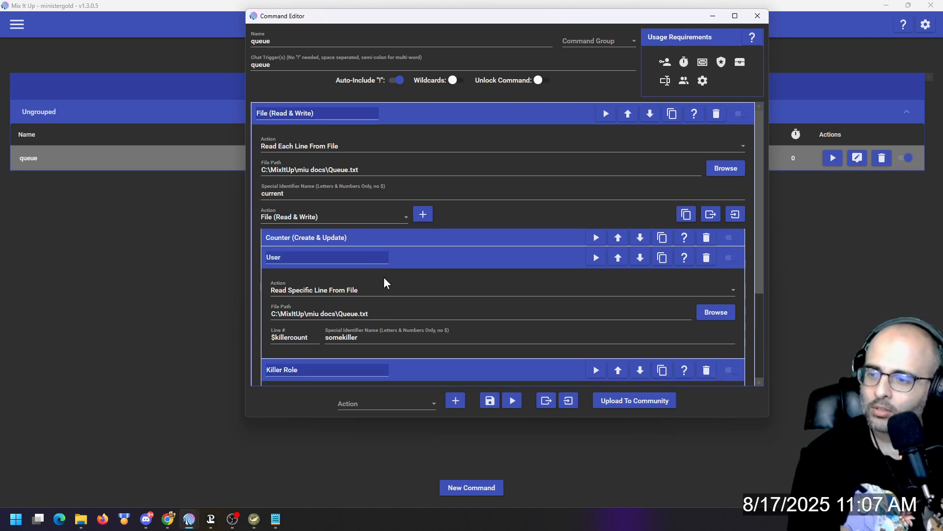
pyautogui.scroll(-4, 406, 331)
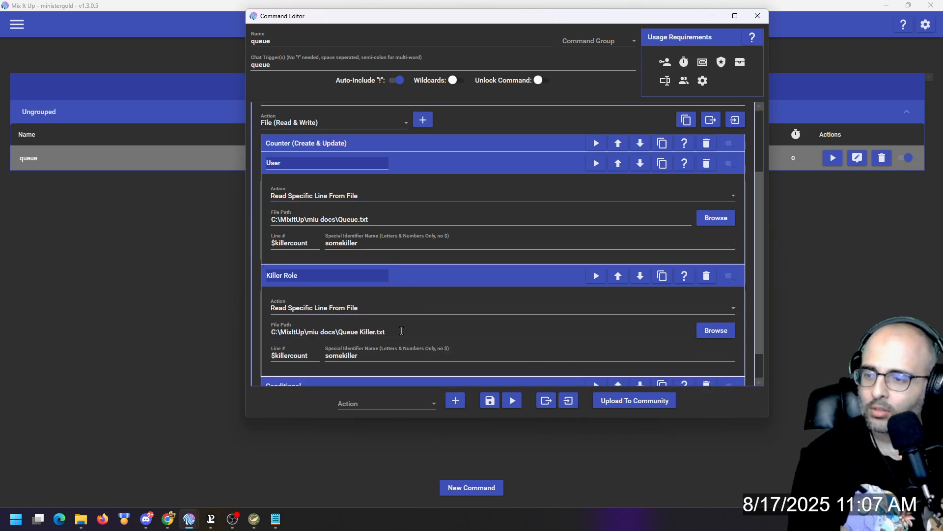
pyautogui.scroll(-2, 401, 332)
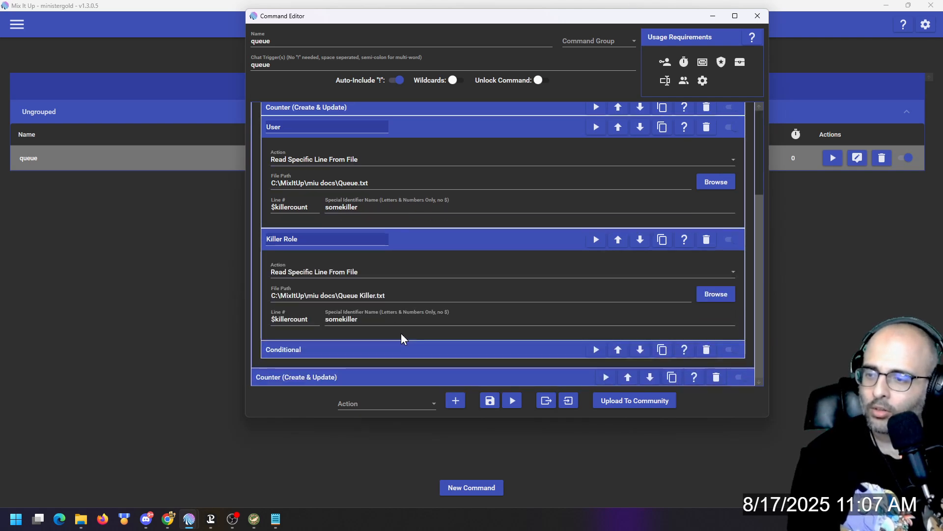
# Change the nested User action's special identifier name to killeruser
pyautogui.scroll(1, 401, 333)
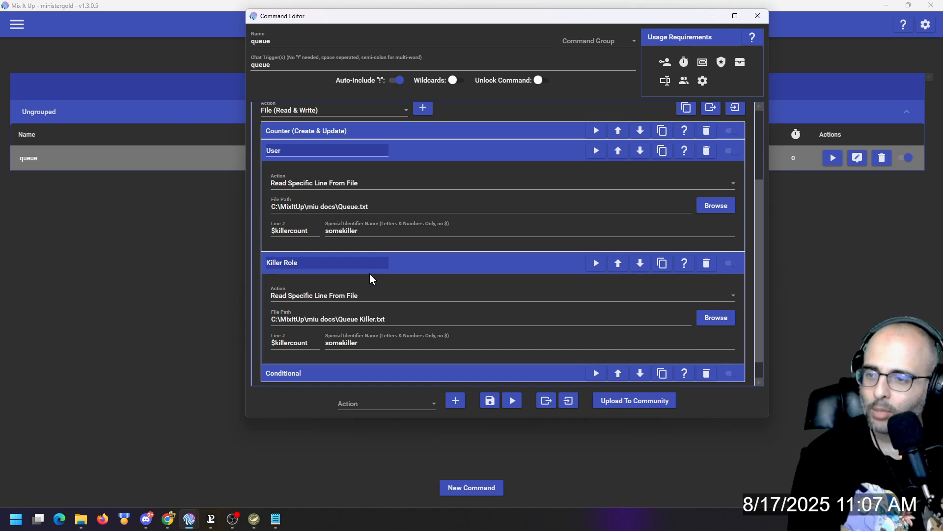
pyautogui.click(368, 231)
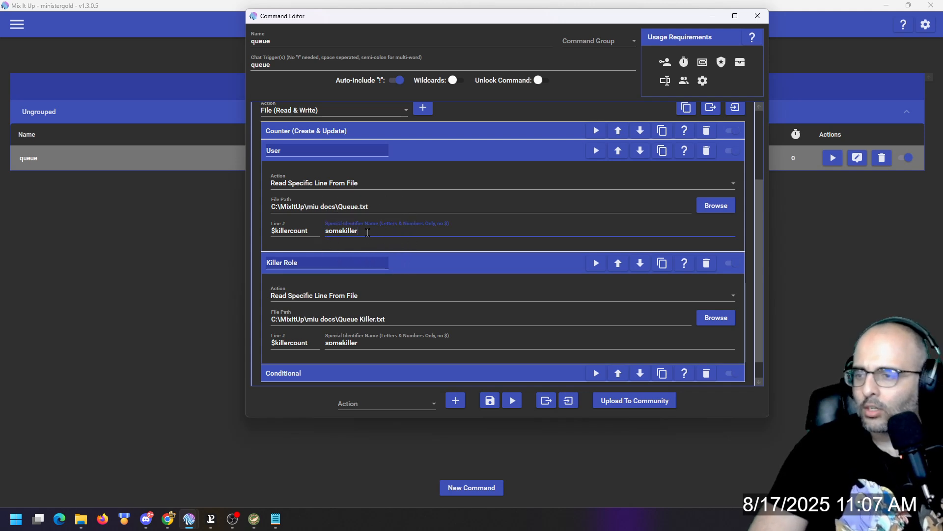
pyautogui.hotkey('shift', 'Home')
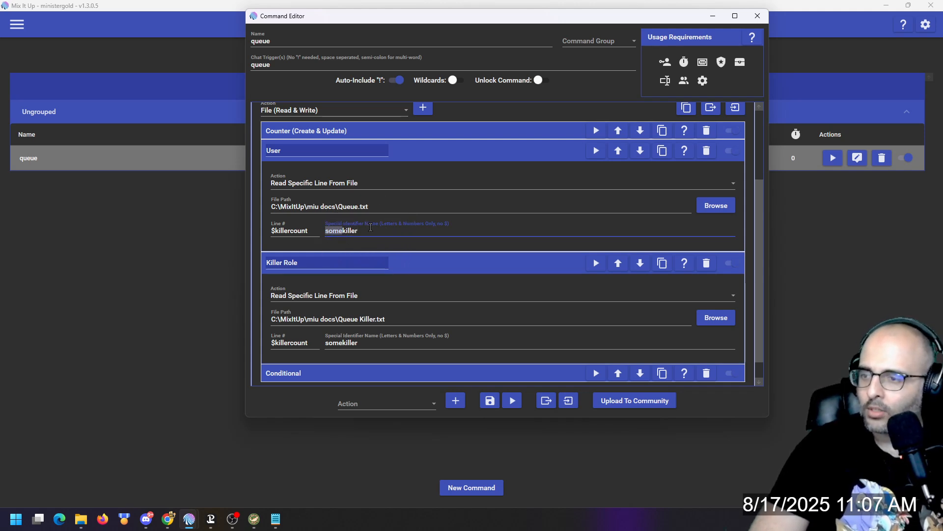
pyautogui.press('BackSpace')
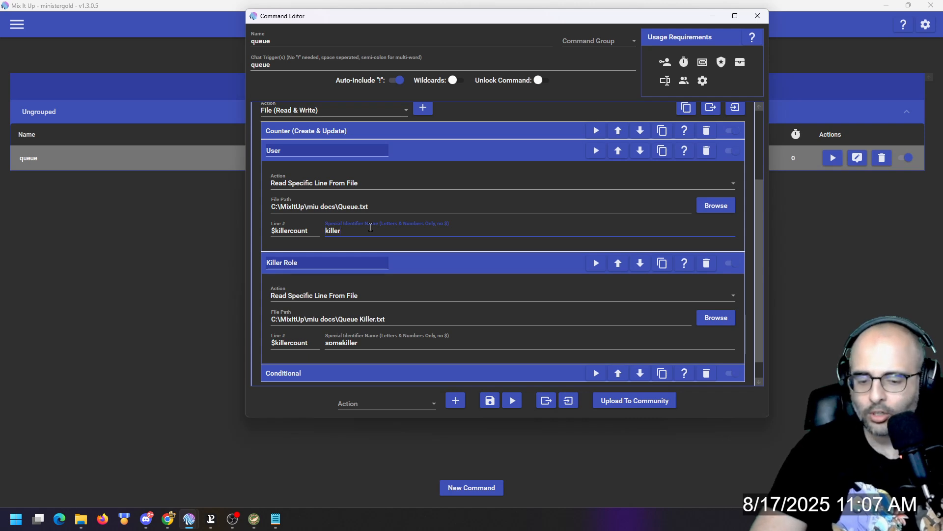
pyautogui.press('End')
pyautogui.write('user')
# Change the Killer Role action's special identifier name to killerrole, and collapse the User and Killer Role actions
pyautogui.click(360, 341)
pyautogui.doubleClick(360, 340)
pyautogui.press('BackSpace')
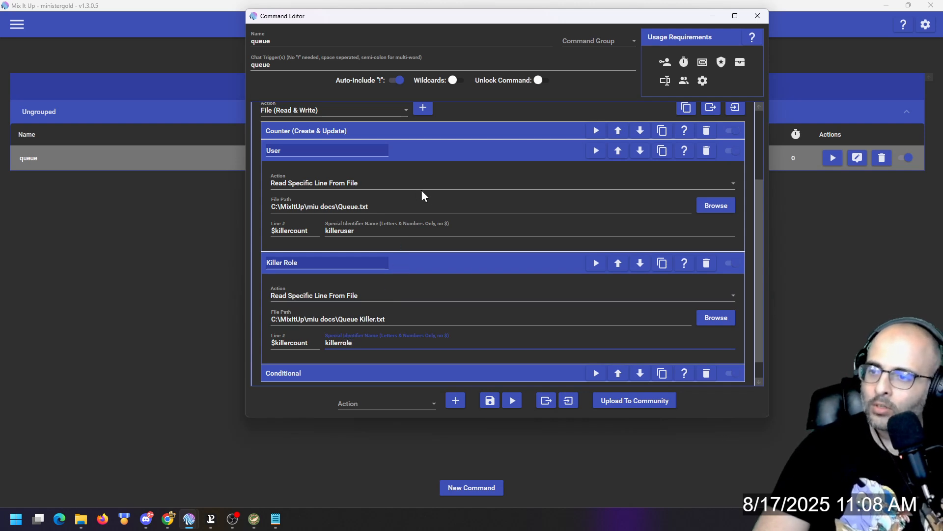
pyautogui.click(436, 155)
pyautogui.click(419, 239)
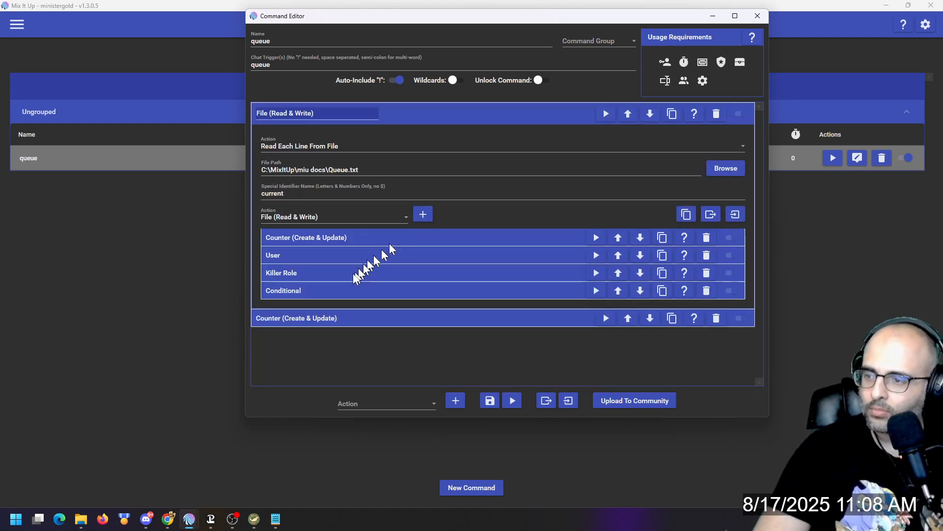
# Expand the nested Conditional and its Chat Message action to review the clause and the message text
pyautogui.click(343, 284)
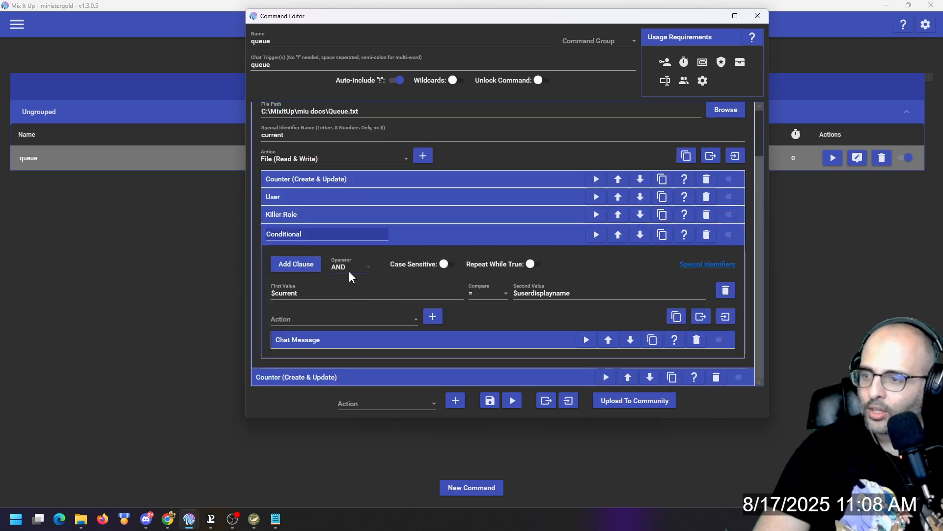
pyautogui.click(341, 339)
pyautogui.scroll(-3, 342, 324)
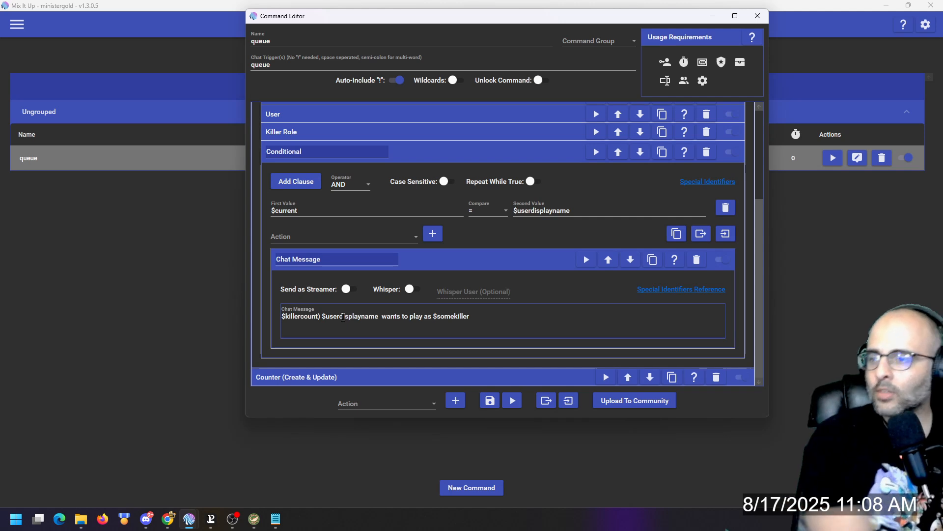
pyautogui.scroll(2, 301, 176)
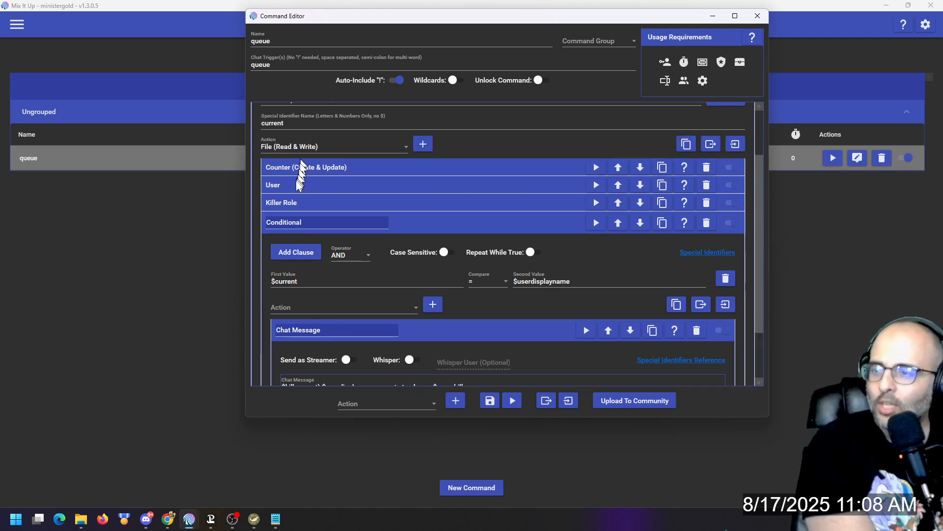
pyautogui.scroll(1, 301, 177)
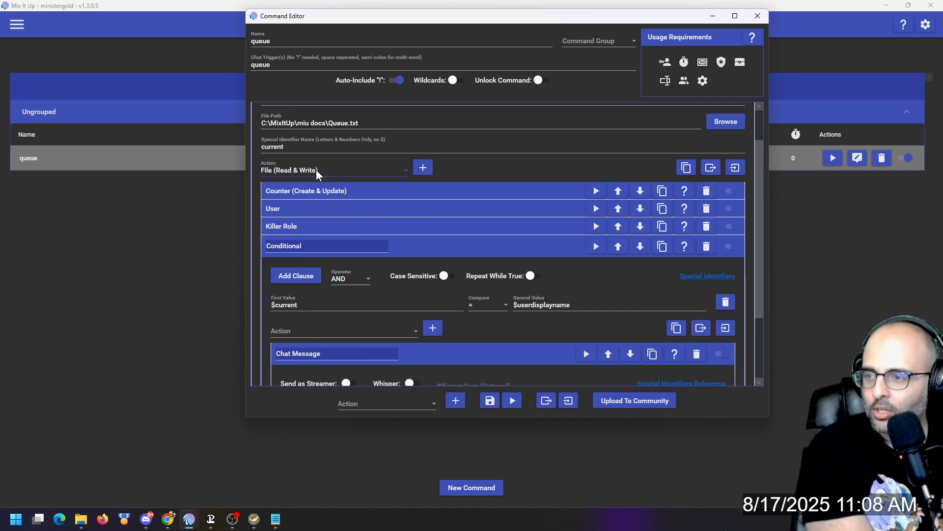
# Choose Conditional as the nested action type, and compare the file action's special identifier with the clause matching $current to $userdisplayname
pyautogui.click(317, 171)
pyautogui.scroll(3, 320, 214)
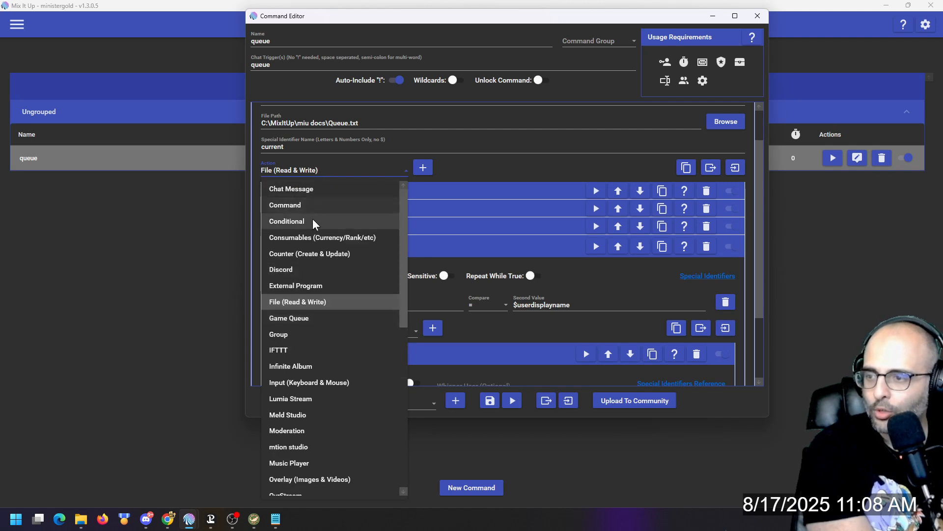
pyautogui.click(315, 222)
pyautogui.scroll(-4, 324, 266)
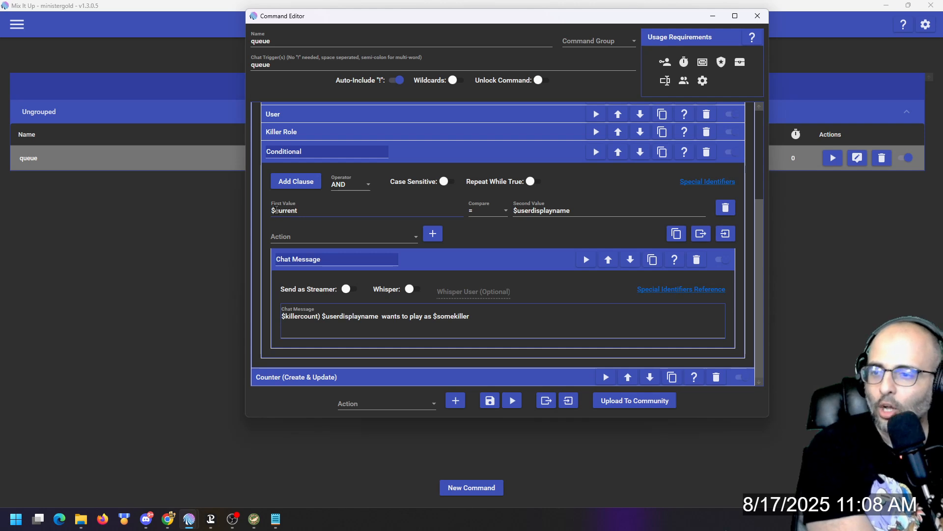
pyautogui.scroll(6, 313, 235)
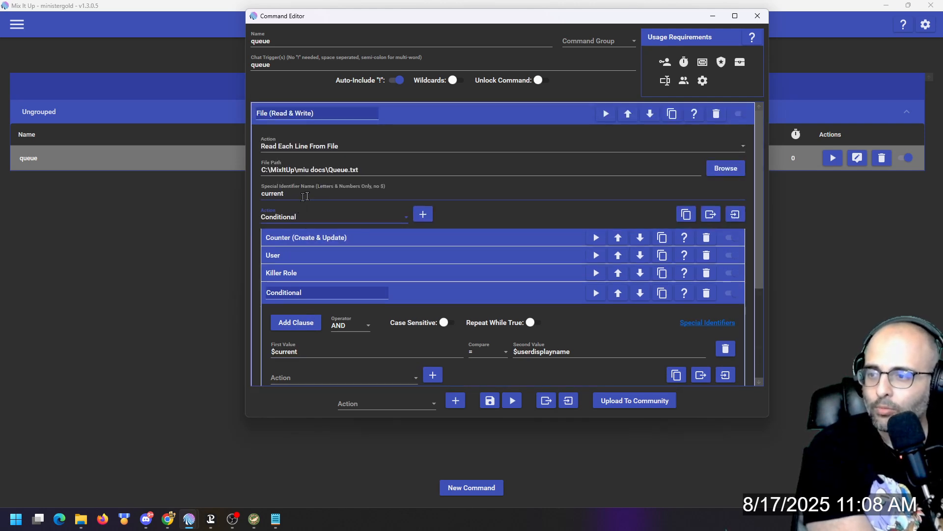
pyautogui.scroll(-3, 305, 273)
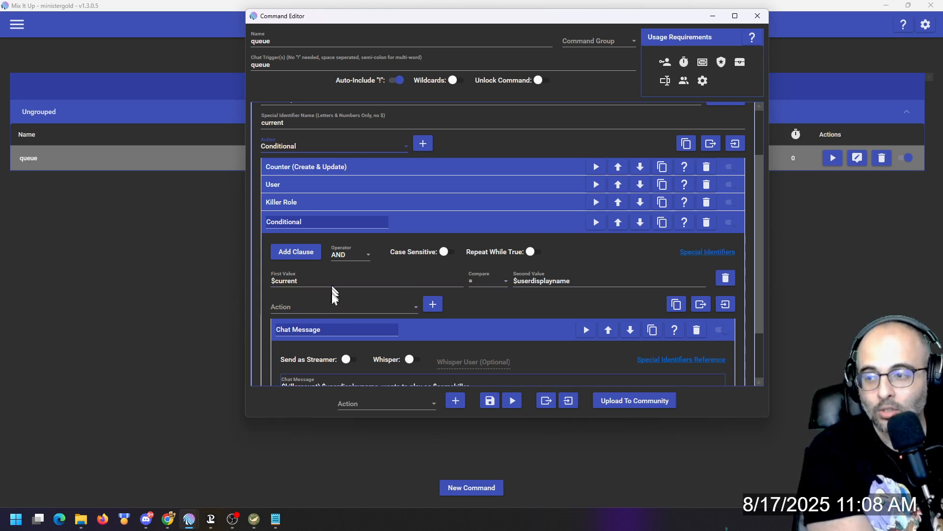
pyautogui.scroll(-3, 338, 312)
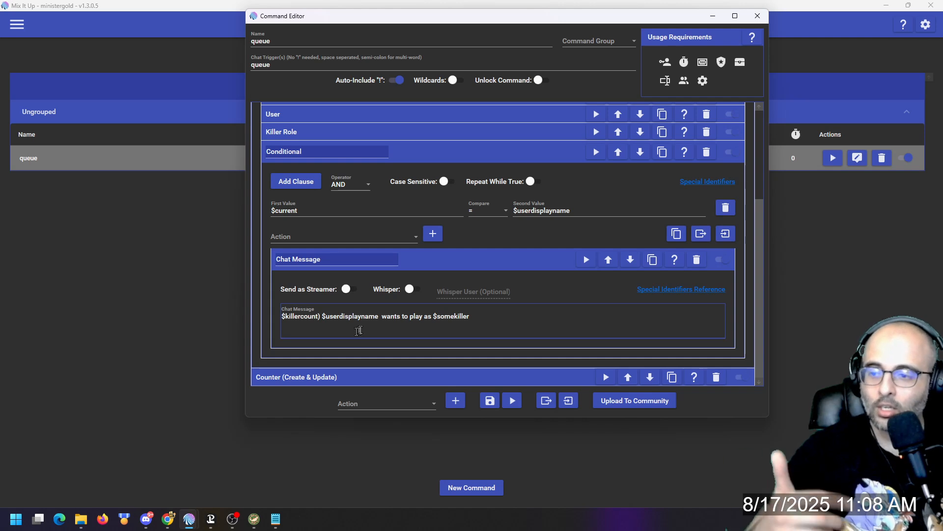
# Check the Killer Role identifier, replace $somekiller with $killerrole in the Conditional's chat message, and collapse the Conditional
pyautogui.click(378, 133)
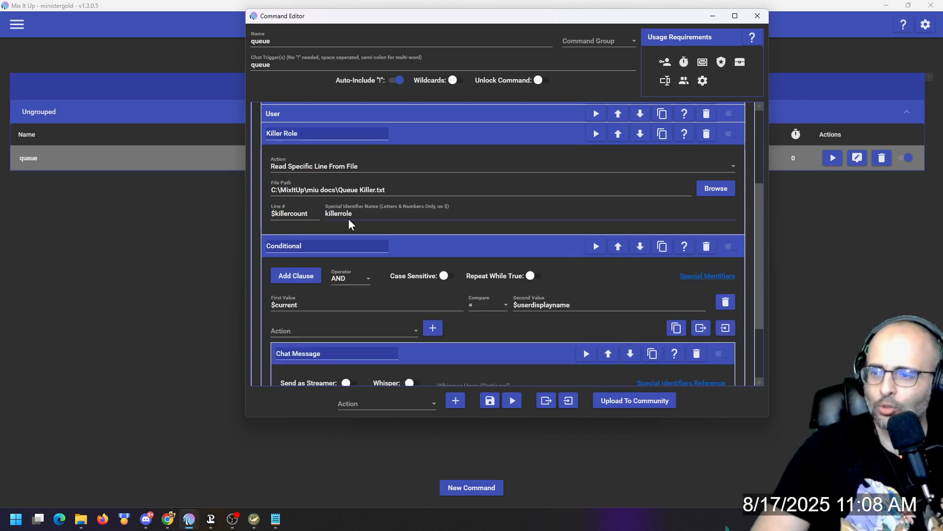
pyautogui.click(403, 139)
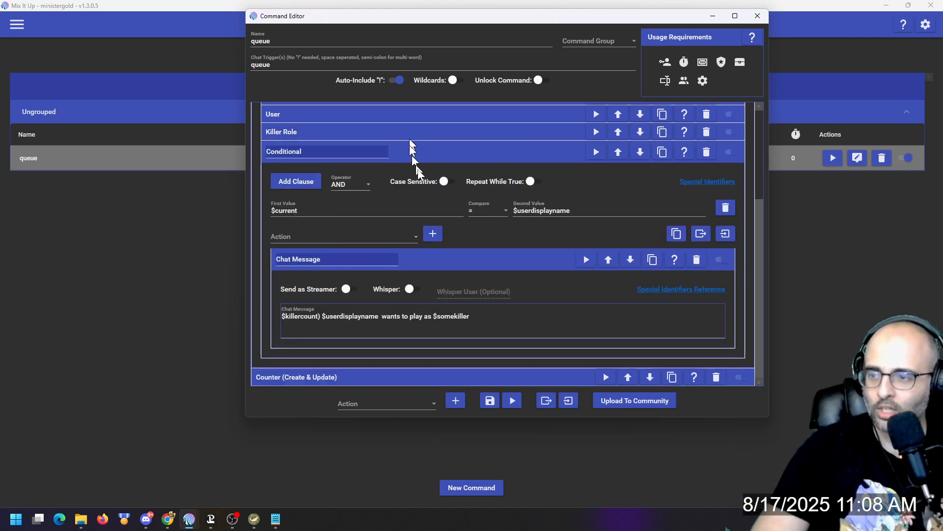
pyautogui.doubleClick(474, 313)
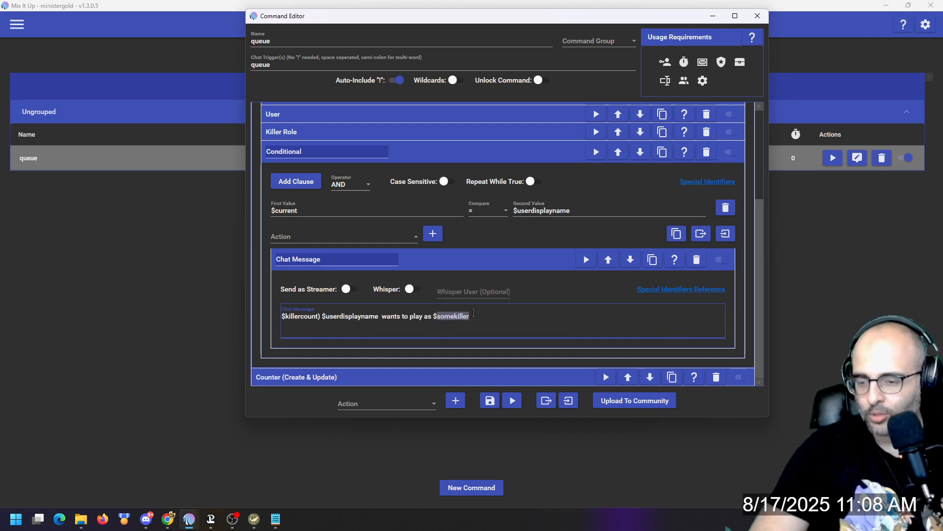
pyautogui.write('kil')
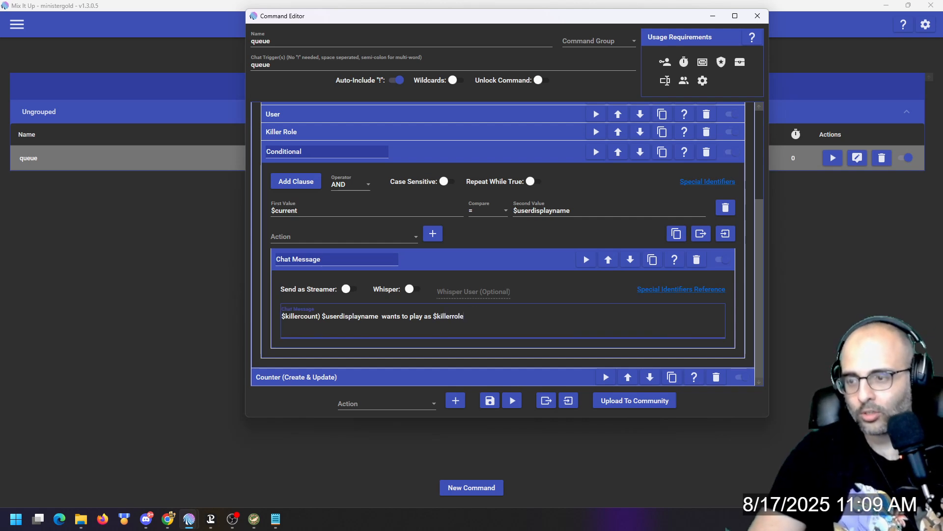
pyautogui.click(415, 154)
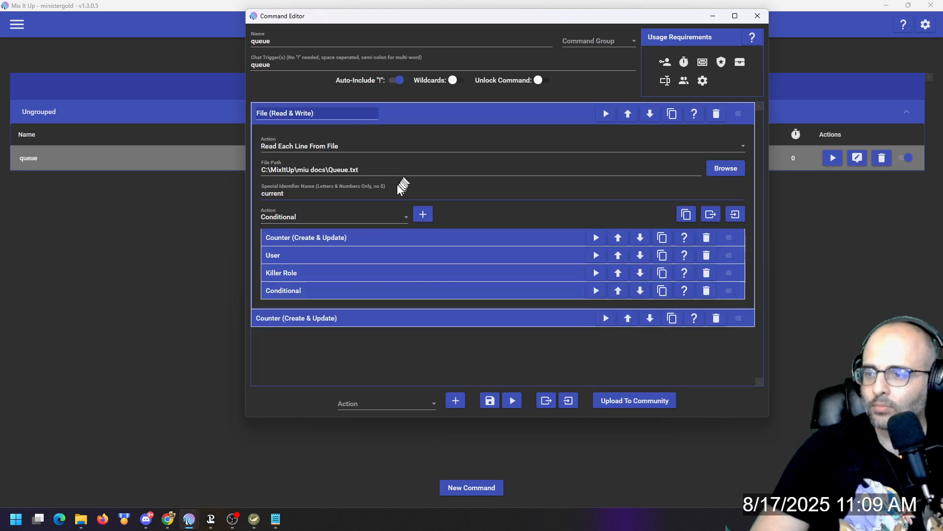
# Review the final killercount counter with Counter (Create & Update) chosen as the action type to add, and save the queue command
pyautogui.click(393, 120)
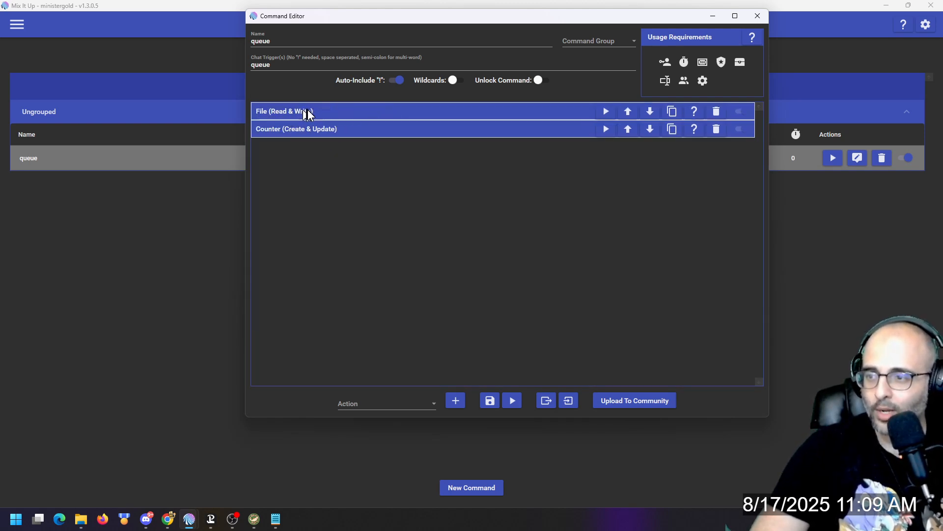
pyautogui.click(315, 138)
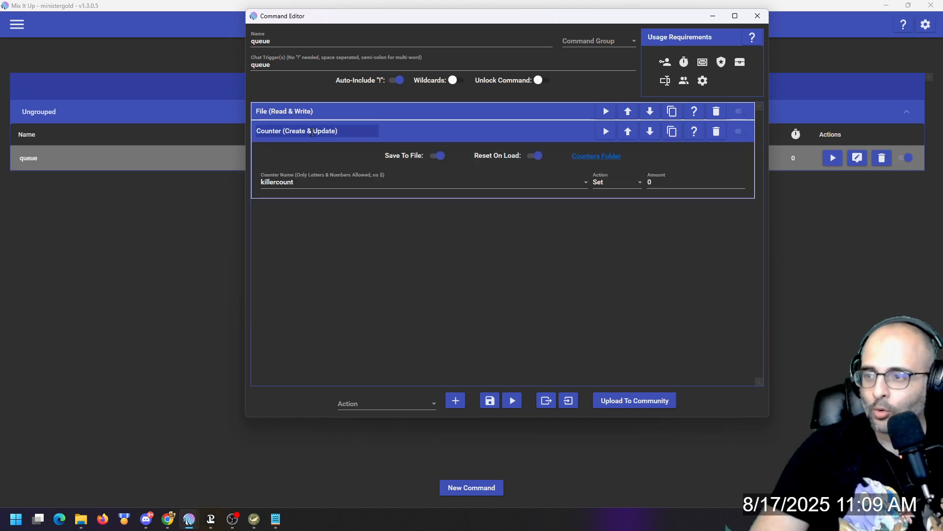
pyautogui.click(386, 405)
pyautogui.scroll(-1, 379, 302)
pyautogui.scroll(1, 374, 246)
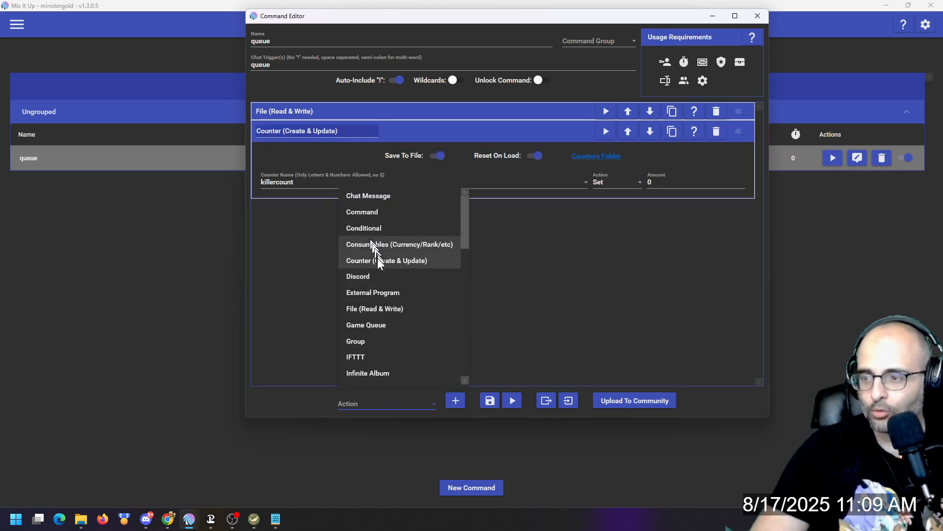
pyautogui.click(380, 263)
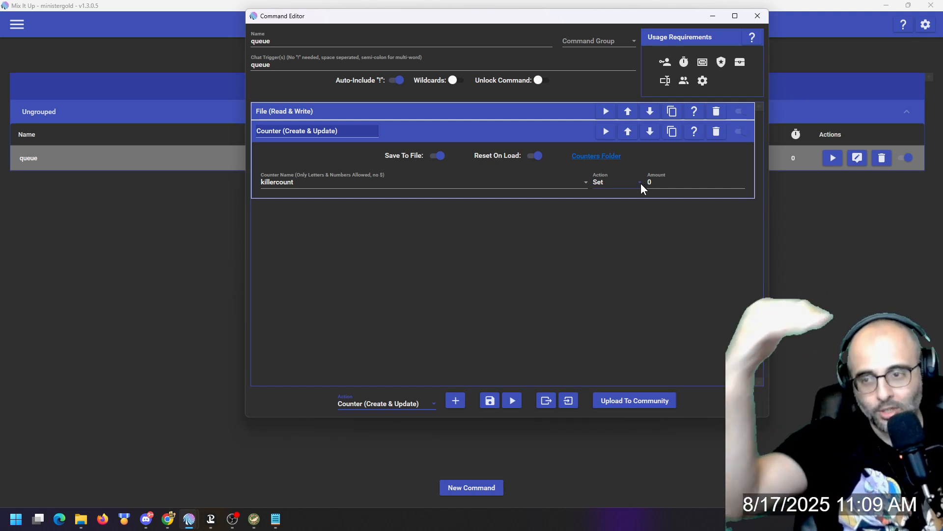
pyautogui.click(480, 127)
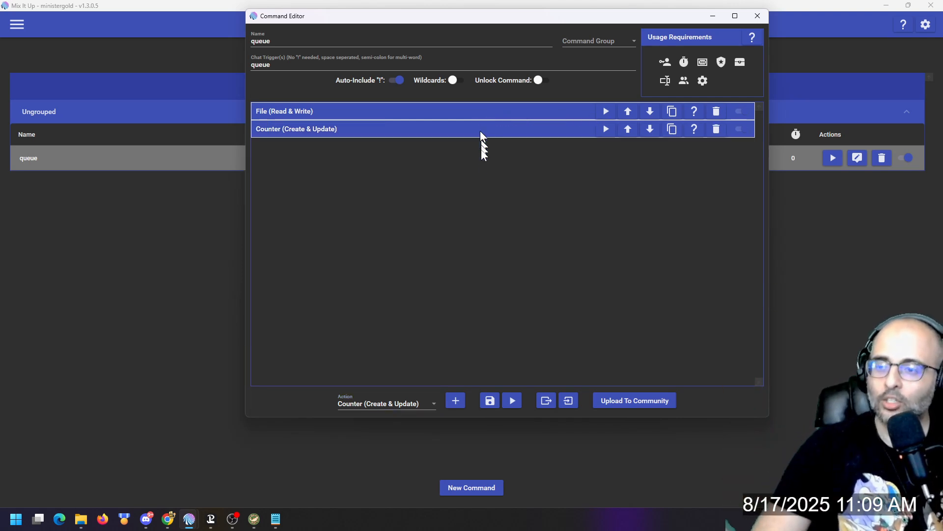
pyautogui.click(489, 407)
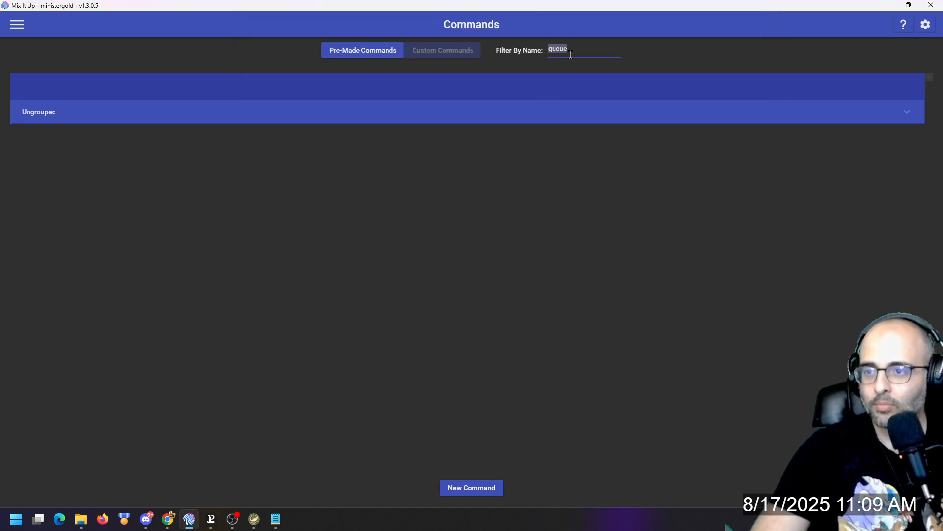
# Try to filter the commands list by the name turn
pyautogui.write('turn')
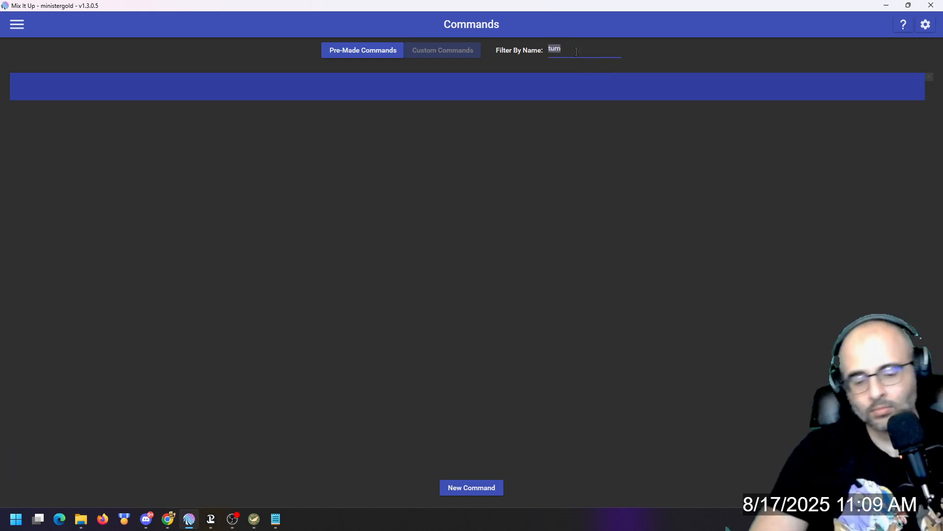
pyautogui.press('BackSpace')
pyautogui.write('turn')
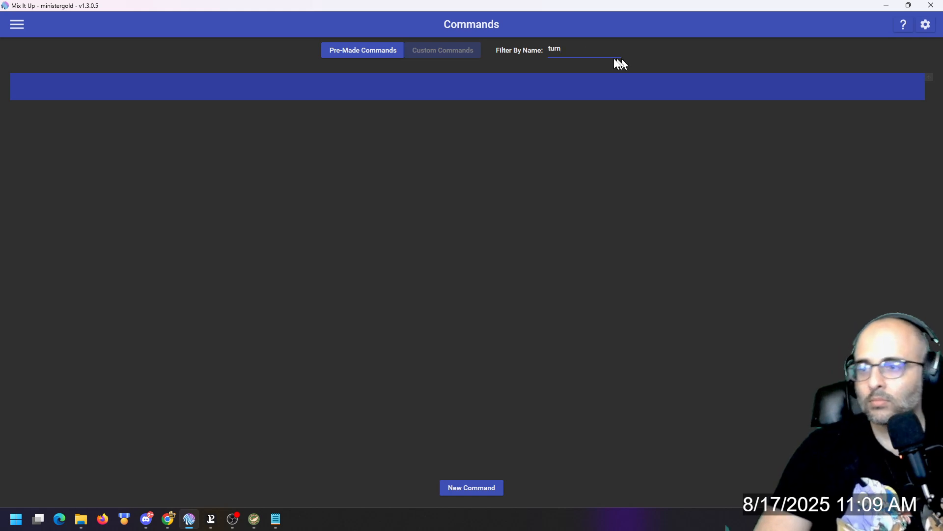
# Visit the Channel and Chat pages and return to the Commands page to reset its name filter
pyautogui.click(18, 25)
pyautogui.click(35, 76)
pyautogui.click(16, 24)
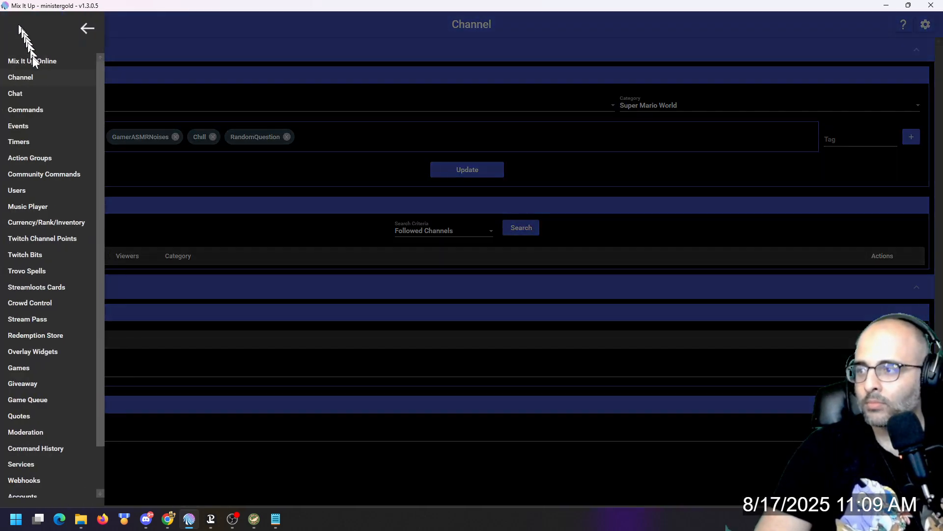
pyautogui.click(42, 94)
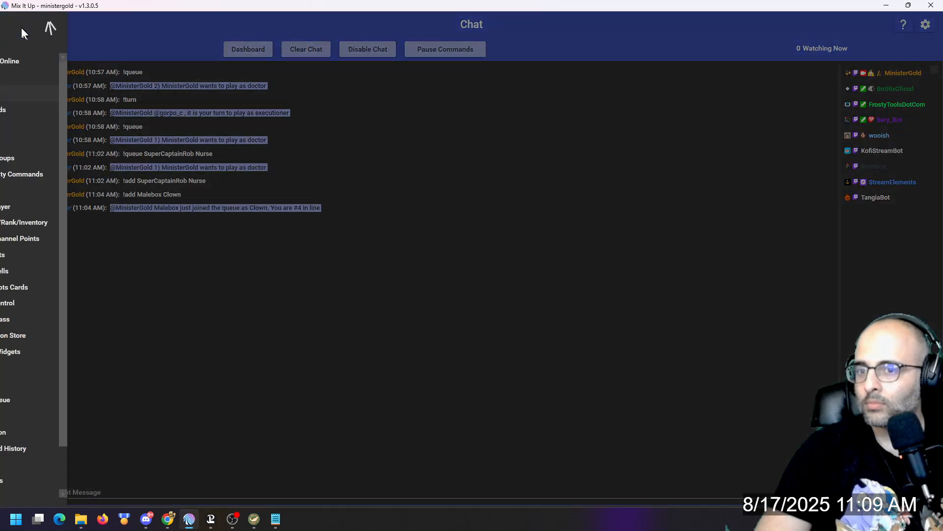
pyautogui.click(22, 28)
pyautogui.click(52, 109)
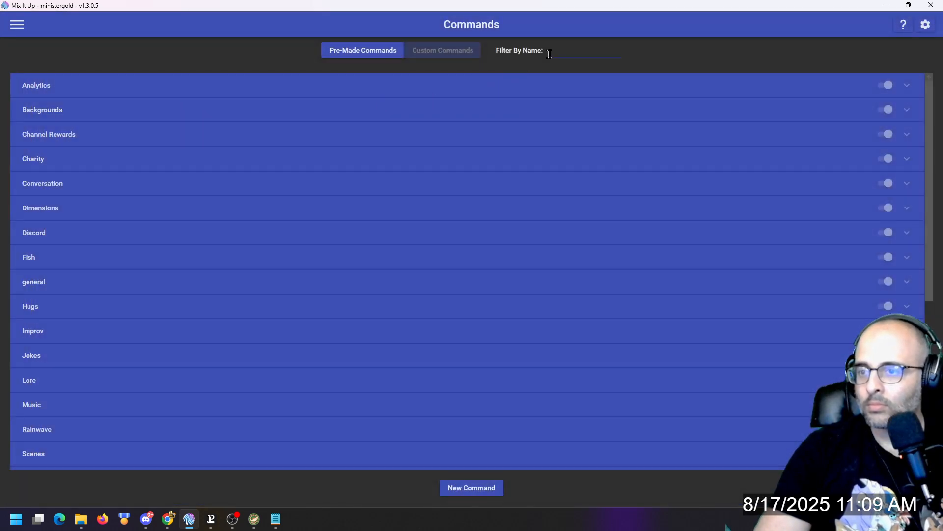
# Filter the commands by turn, expand the Ungrouped group, and open the Turn command for editing
pyautogui.click(585, 50)
pyautogui.write('turn')
pyautogui.click(552, 111)
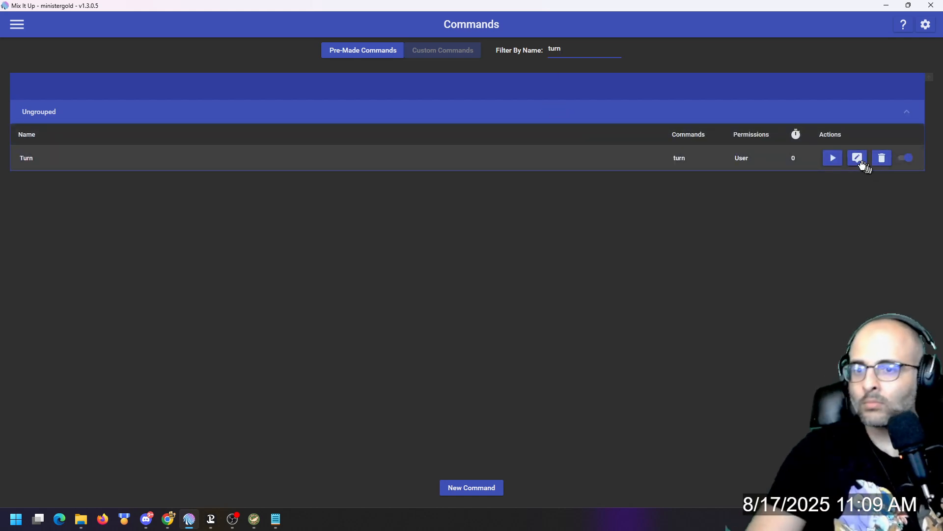
pyautogui.click(858, 159)
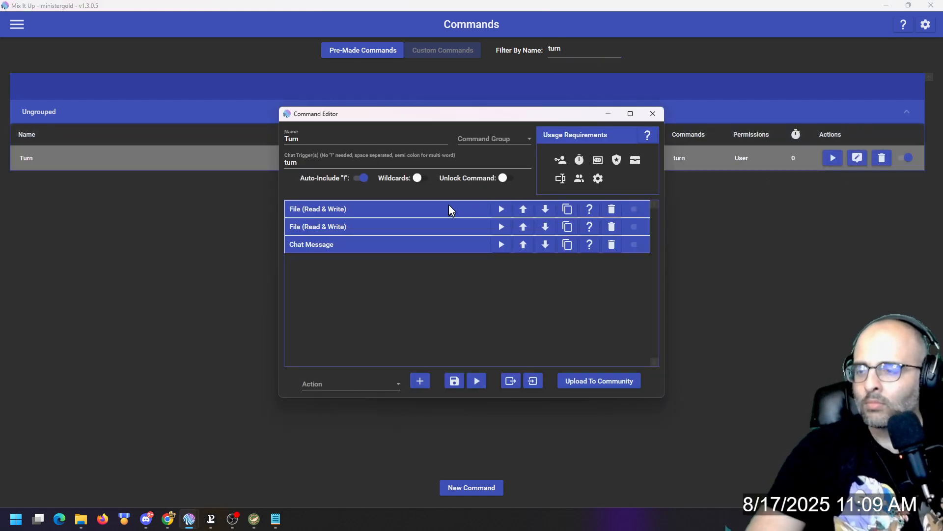
# Review the Turn command's two File (Read & Write) actions and its Chat Message action, and save the command
pyautogui.click(448, 211)
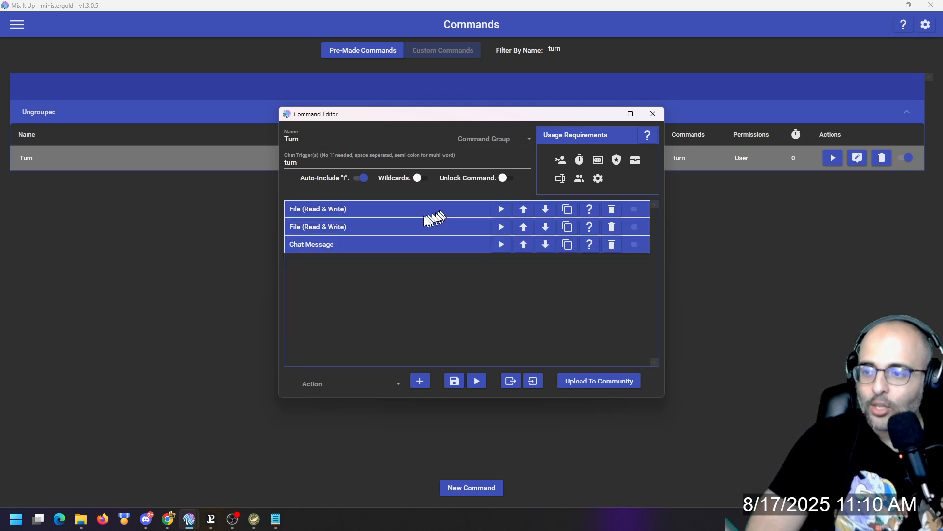
pyautogui.click(385, 230)
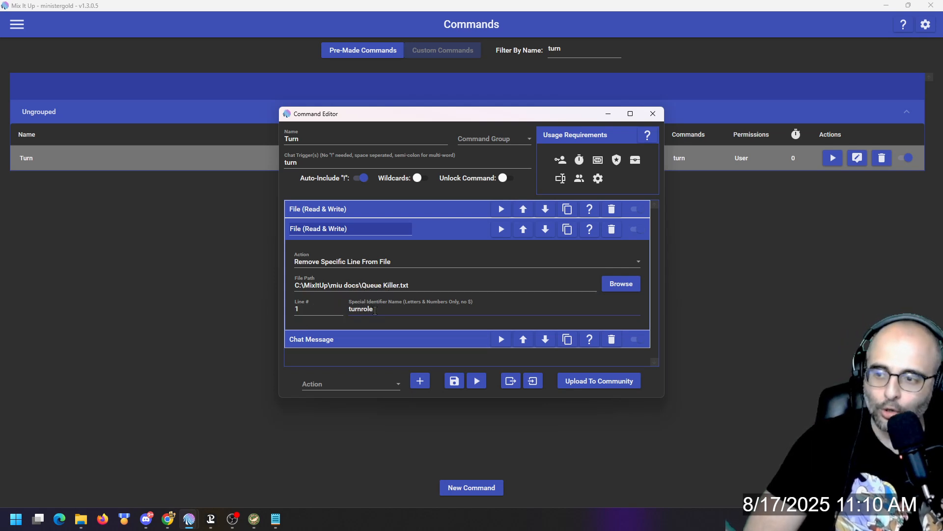
pyautogui.click(420, 234)
pyautogui.click(376, 250)
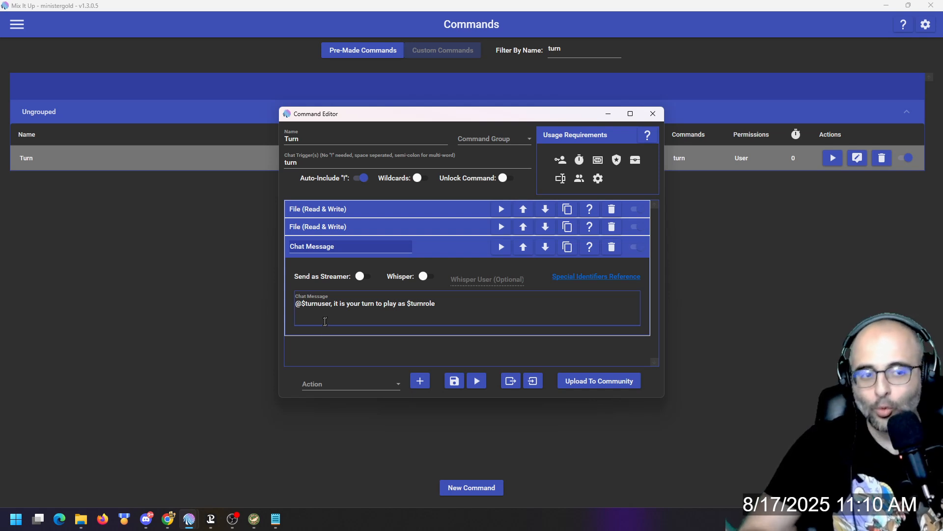
pyautogui.click(437, 247)
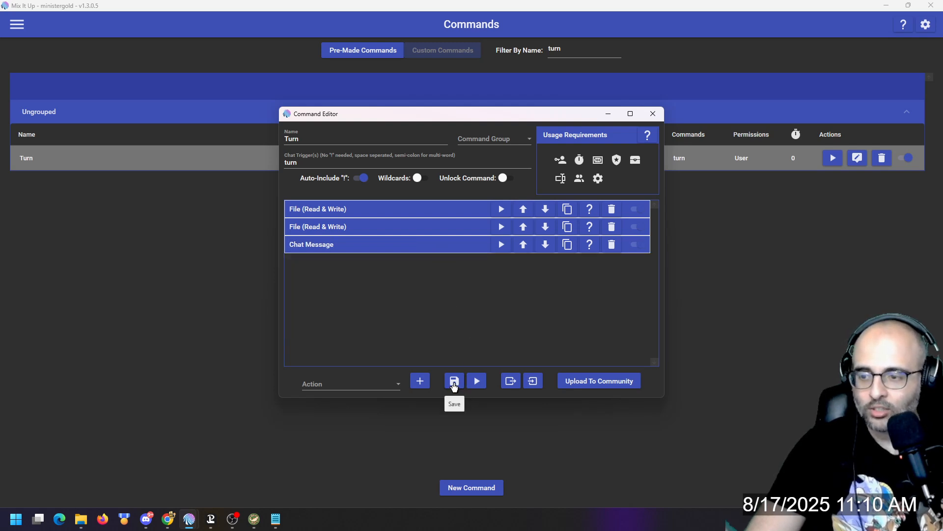
pyautogui.click(453, 383)
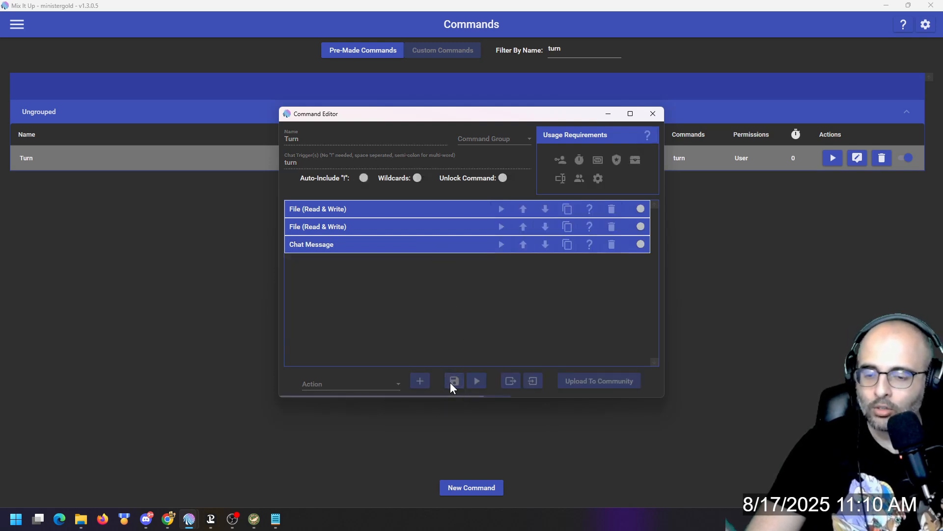